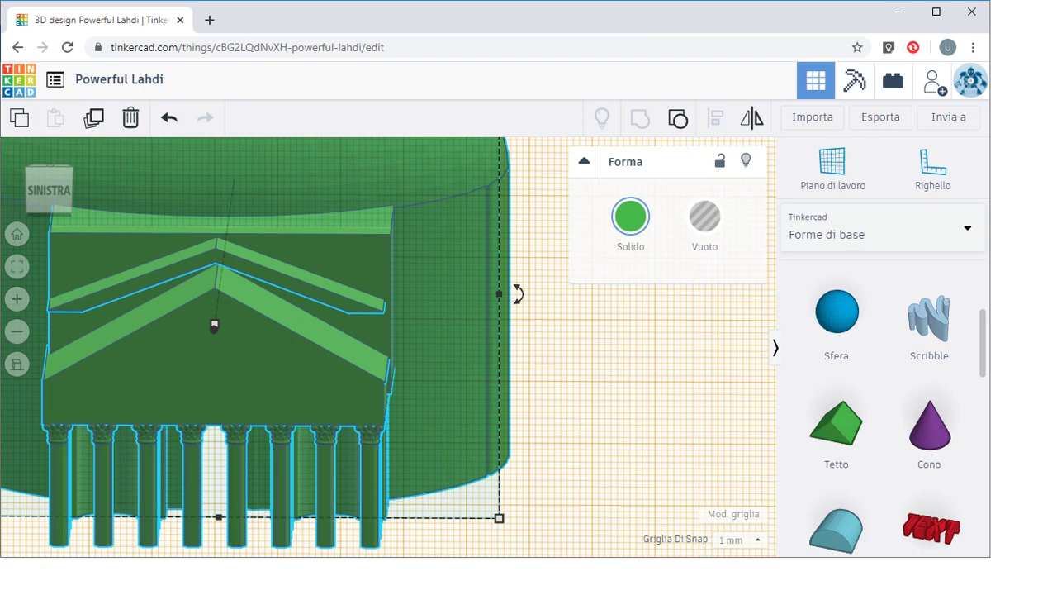
Check the reference photo 02.jpg and set the workplane on the front face of the portico's pediment
mouse_move(475, 578)
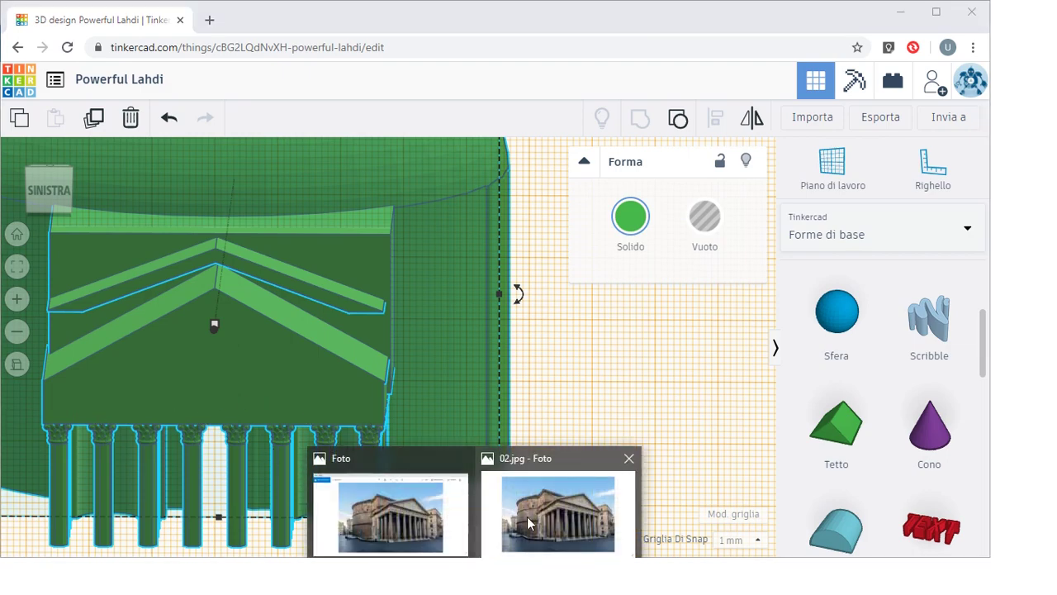
mouse_move(393, 520)
left_click(568, 504)
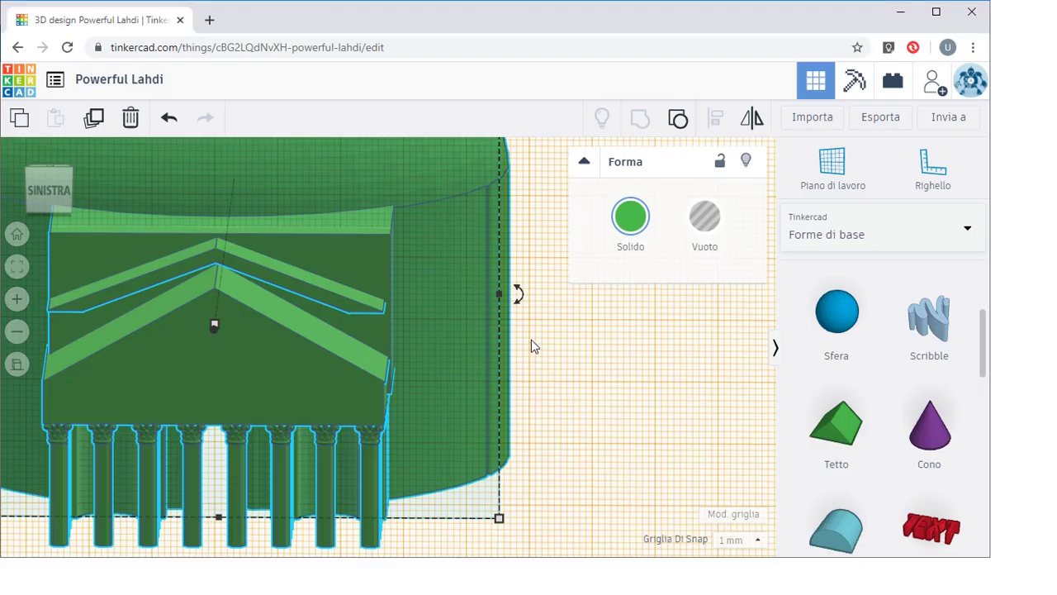
left_click(844, 165)
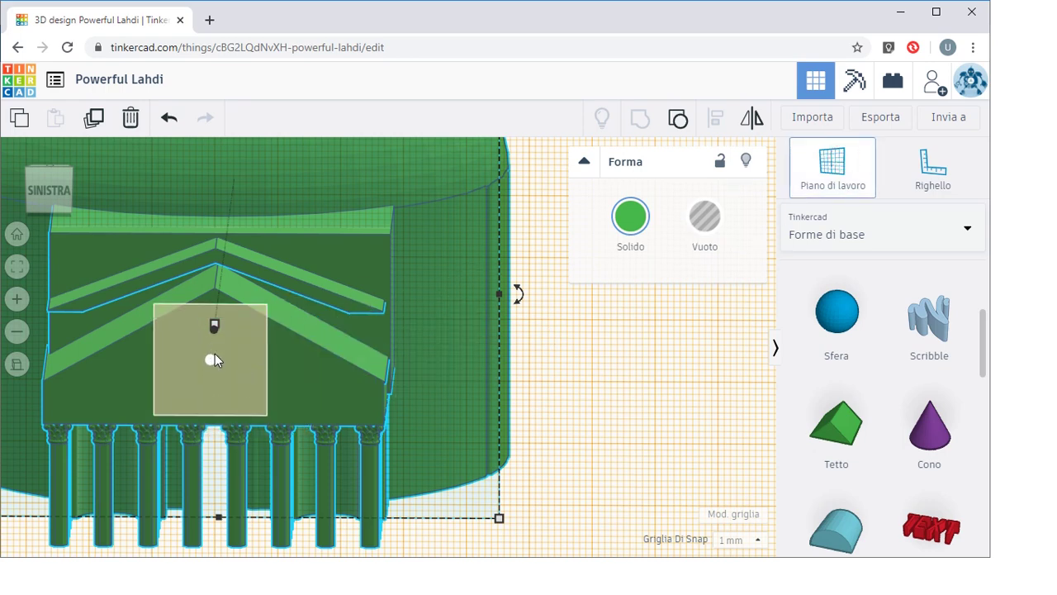
left_click(215, 355)
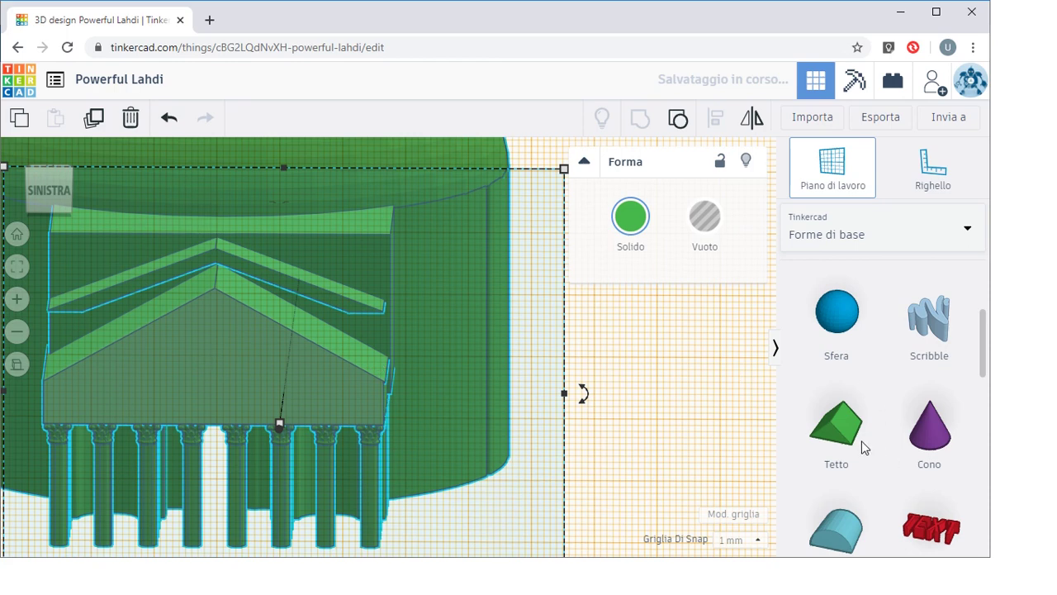
Add a roof shape on the new workplane beside the columns
left_click_drag(837, 433, 482, 453)
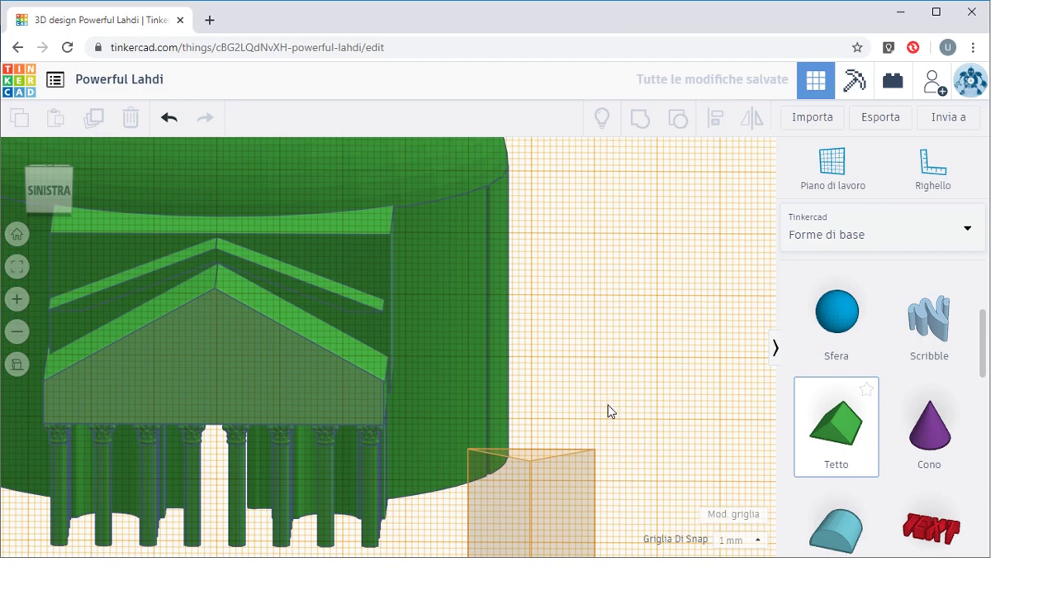
scroll(609, 409, "down", 5)
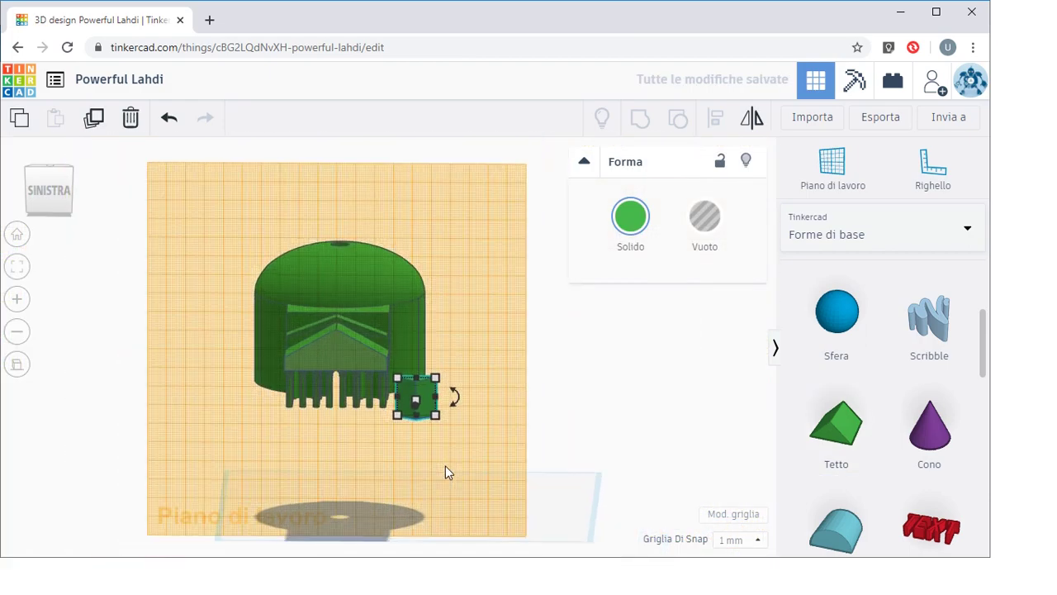
right_click_drag(445, 472, 505, 405)
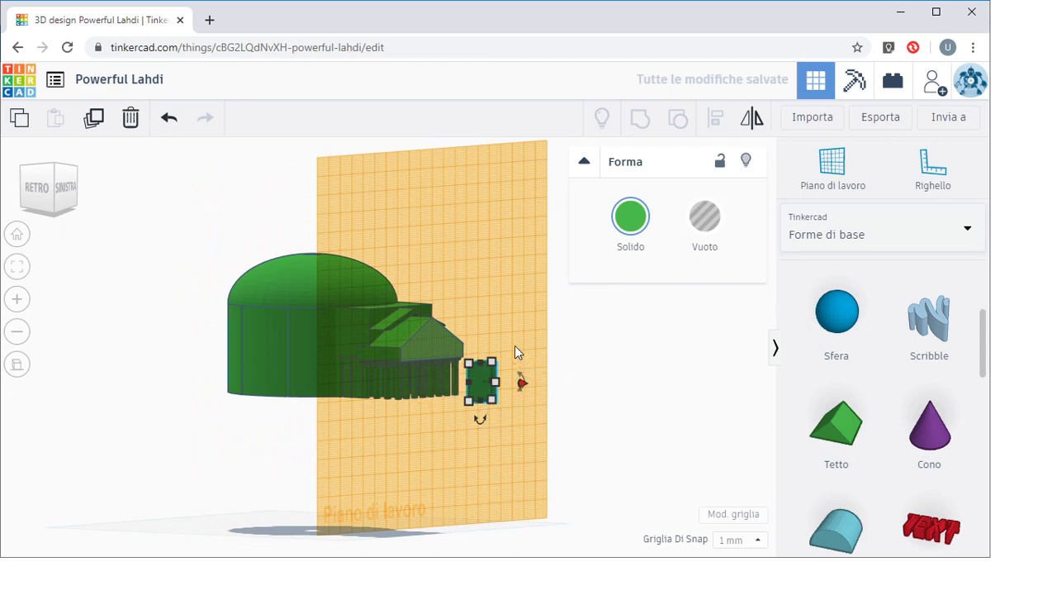
left_click(553, 435)
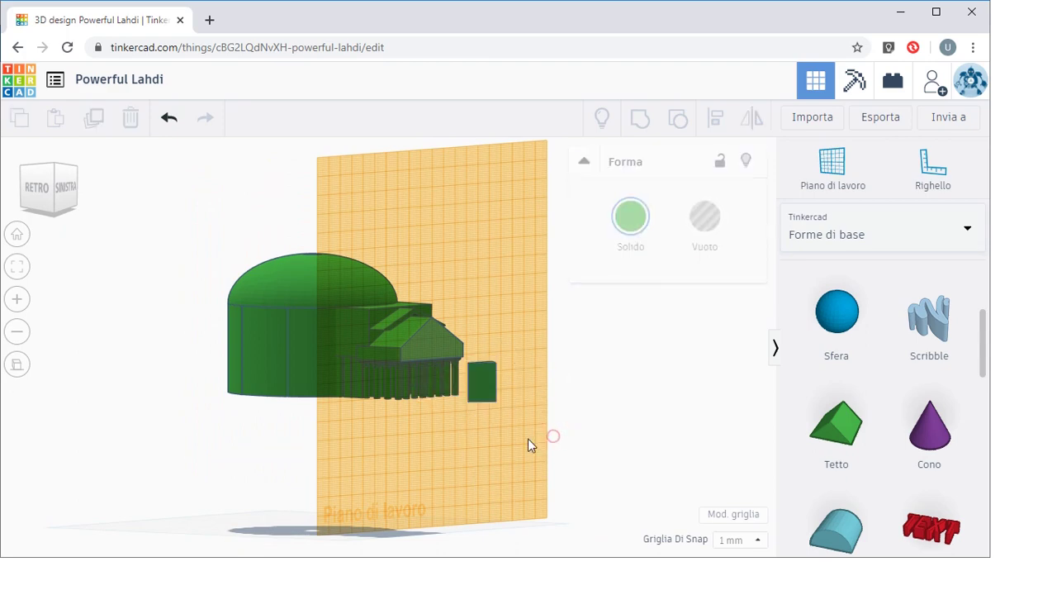
Raise the new roof shape 3 mm off the workplane and rotate it 270° so its triangular end faces forward
right_click_drag(528, 439, 506, 442)
left_click(481, 397)
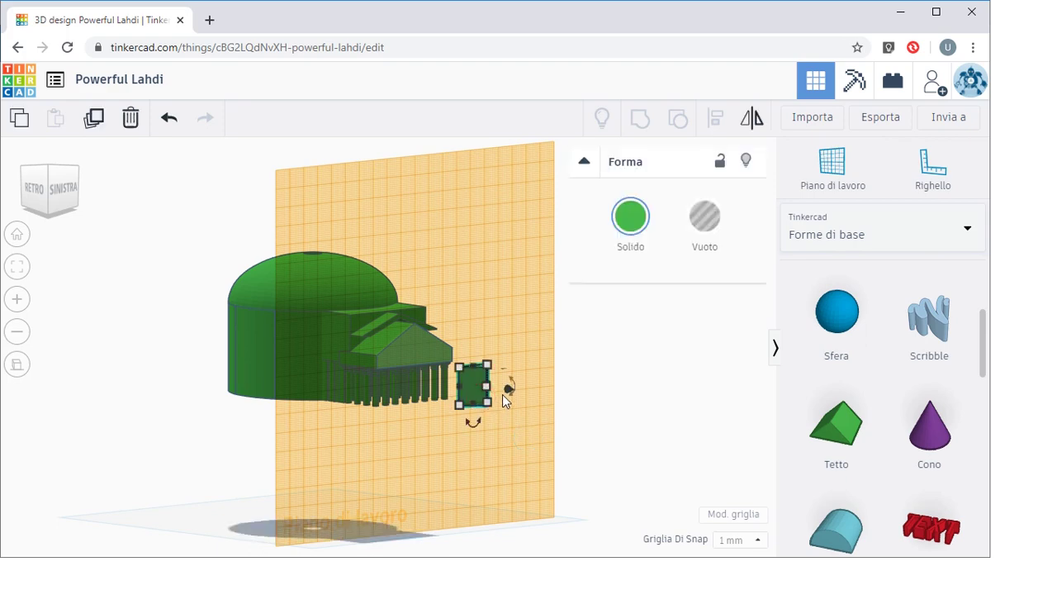
left_click_drag(513, 394, 516, 368)
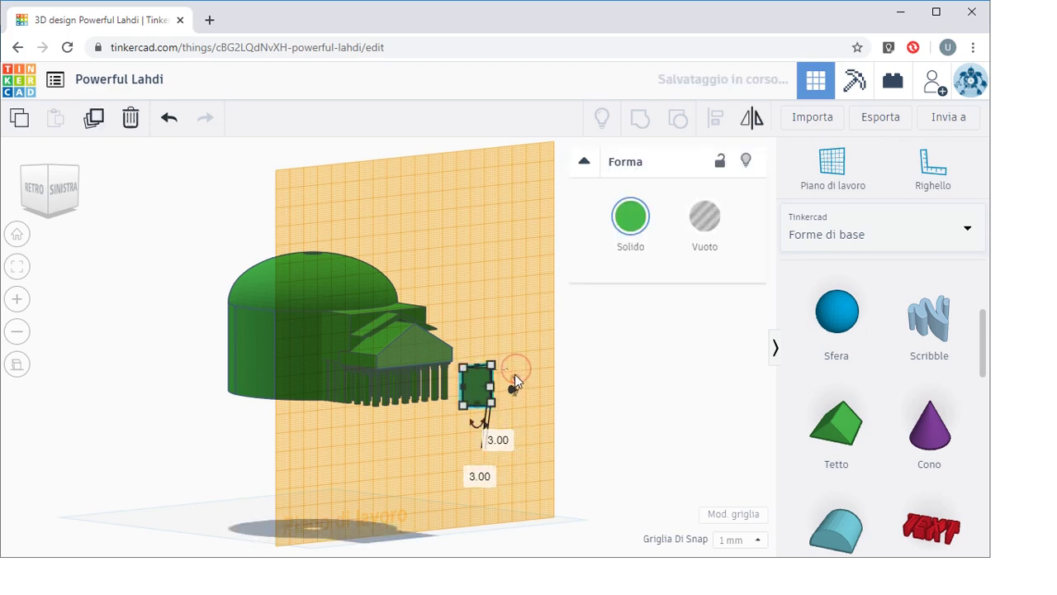
left_click(514, 372)
type("90")
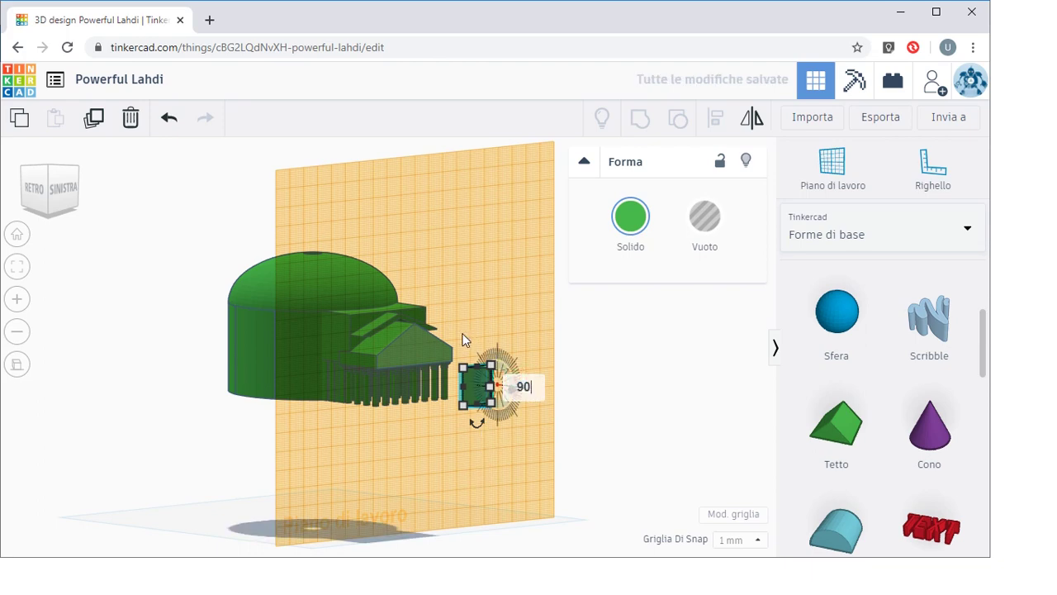
key("Return")
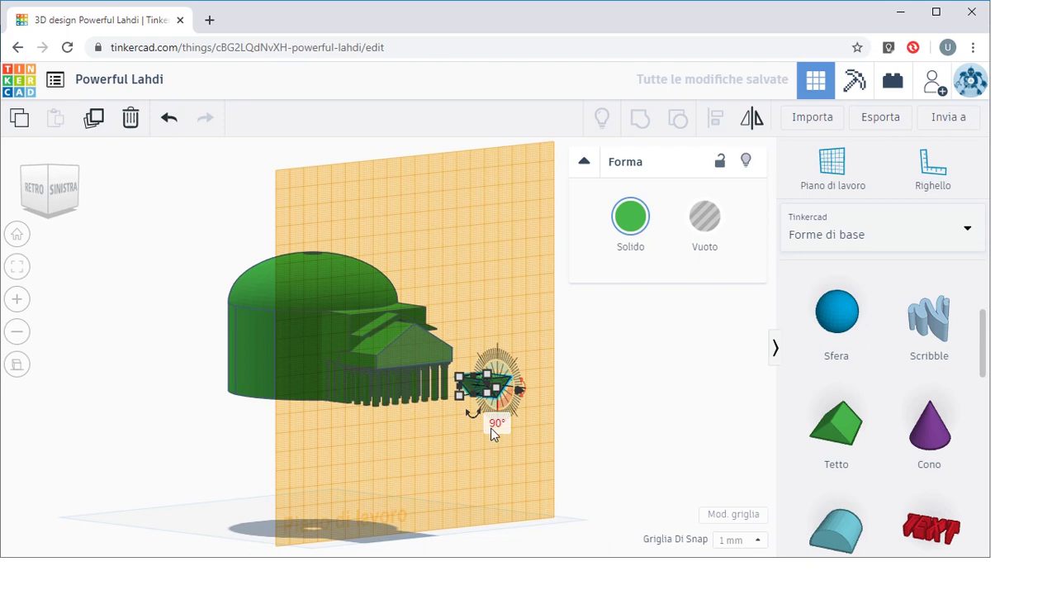
left_click(495, 425)
type("270")
key("Return")
left_click(496, 424)
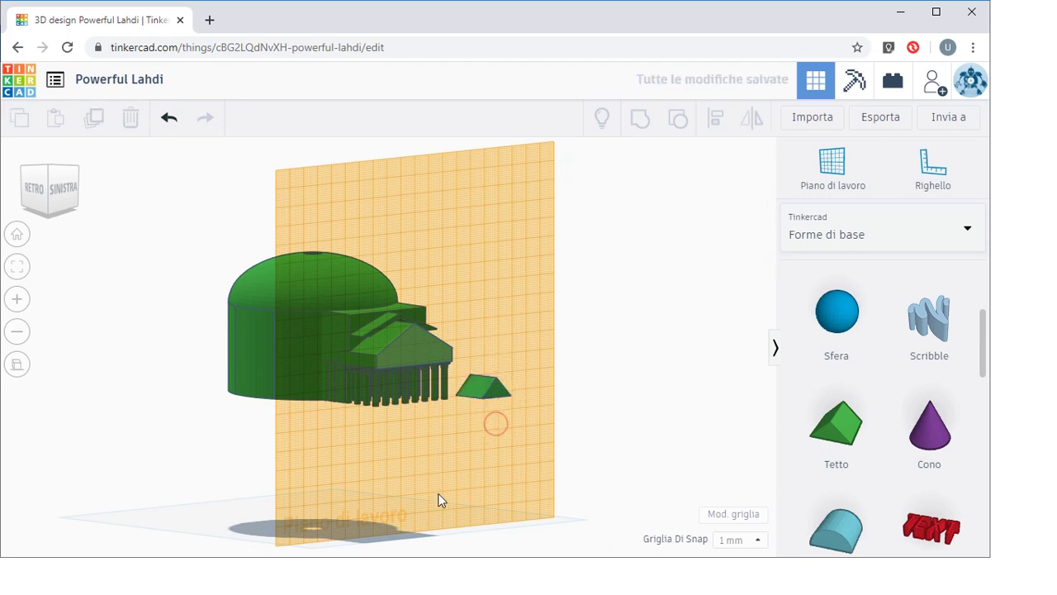
Move the roof shape onto the pediment and stretch it into a wide triangle inside the gable outline
right_click_drag(437, 493, 343, 466)
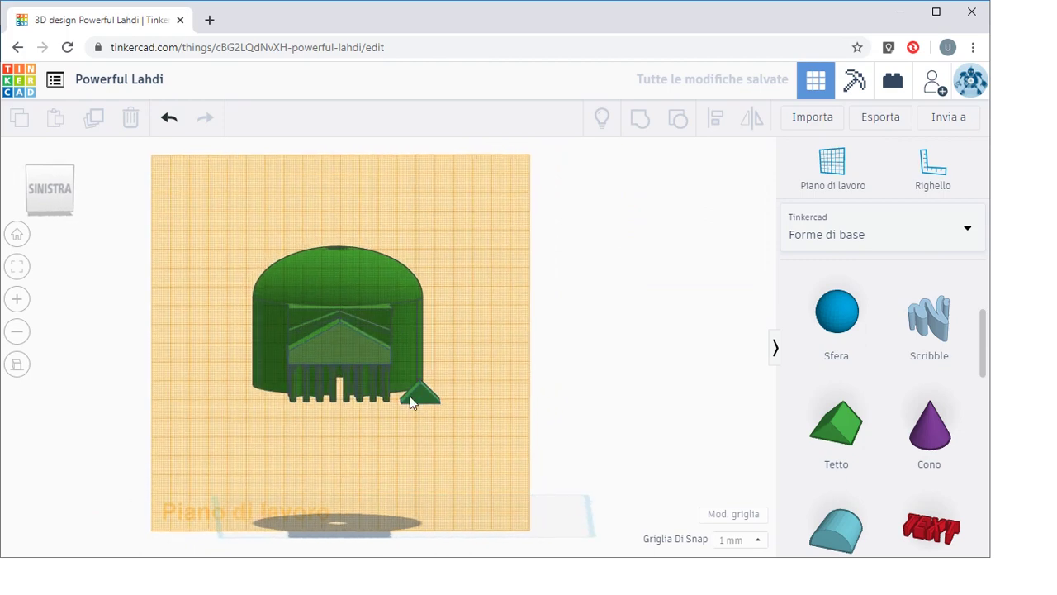
left_click_drag(417, 395, 304, 337)
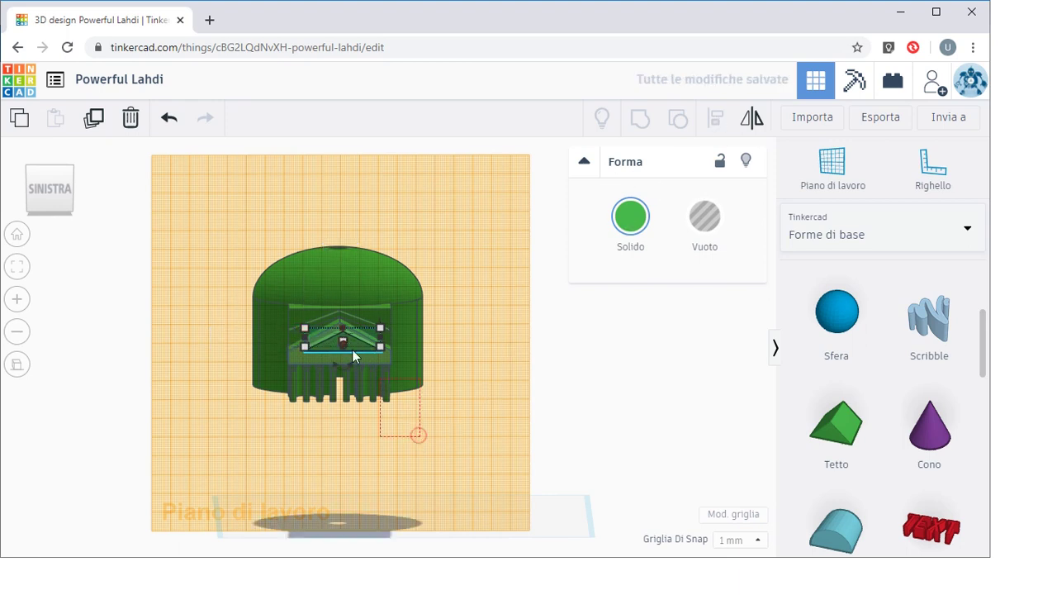
Align the triangular roof shape with the building so both share the same horizontal centre
left_click(303, 288, "shift")
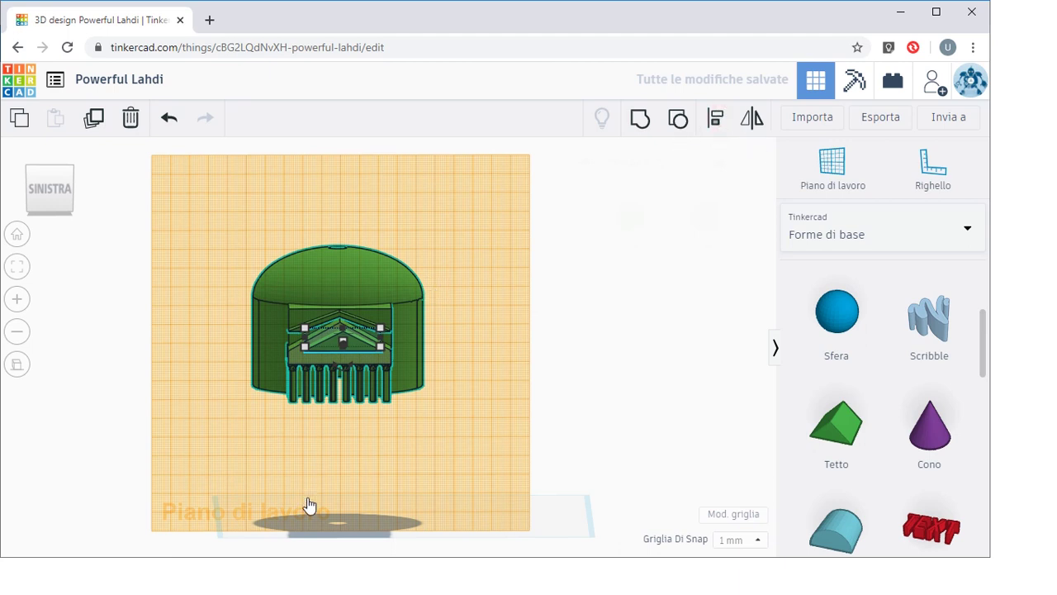
key("ctrl+a")
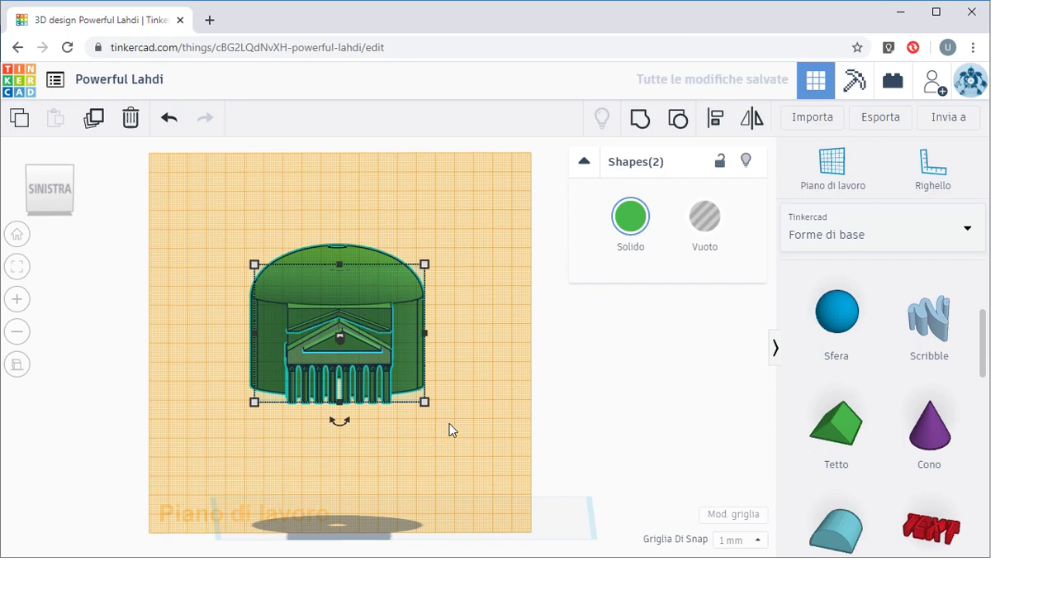
key("f")
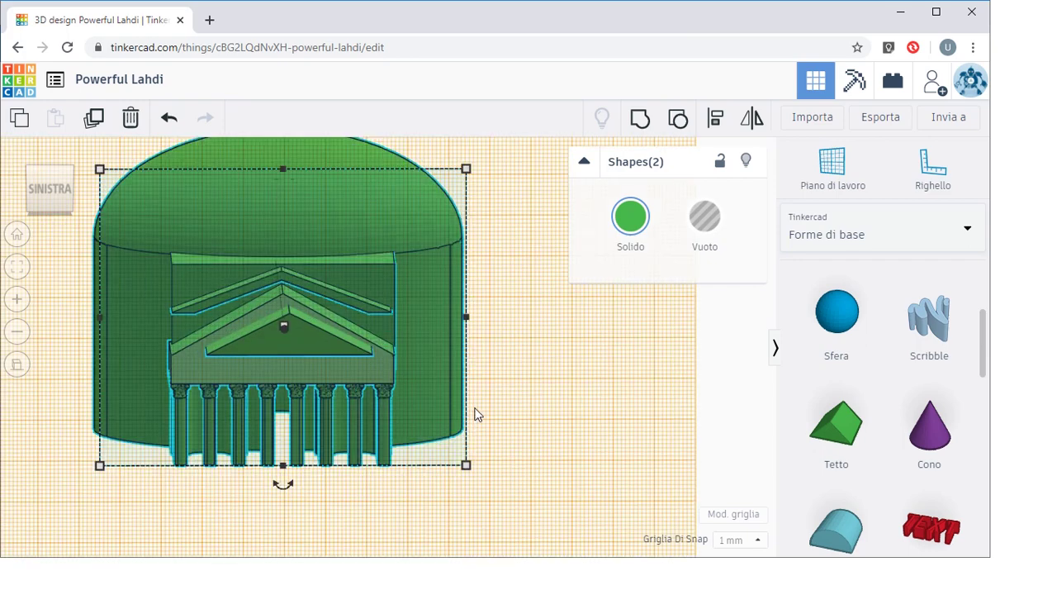
key("l")
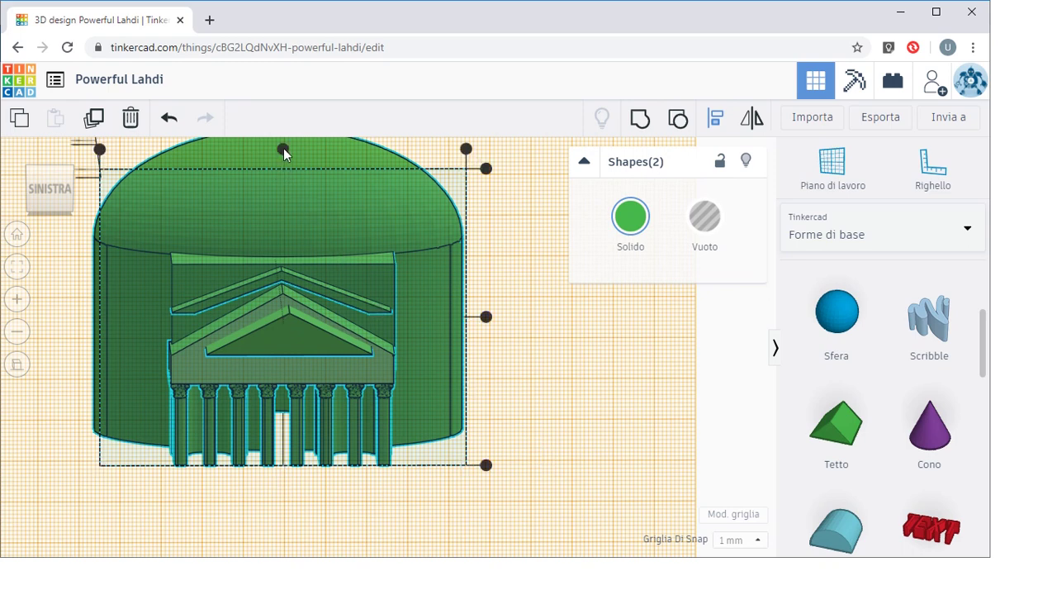
mouse_move(283, 150)
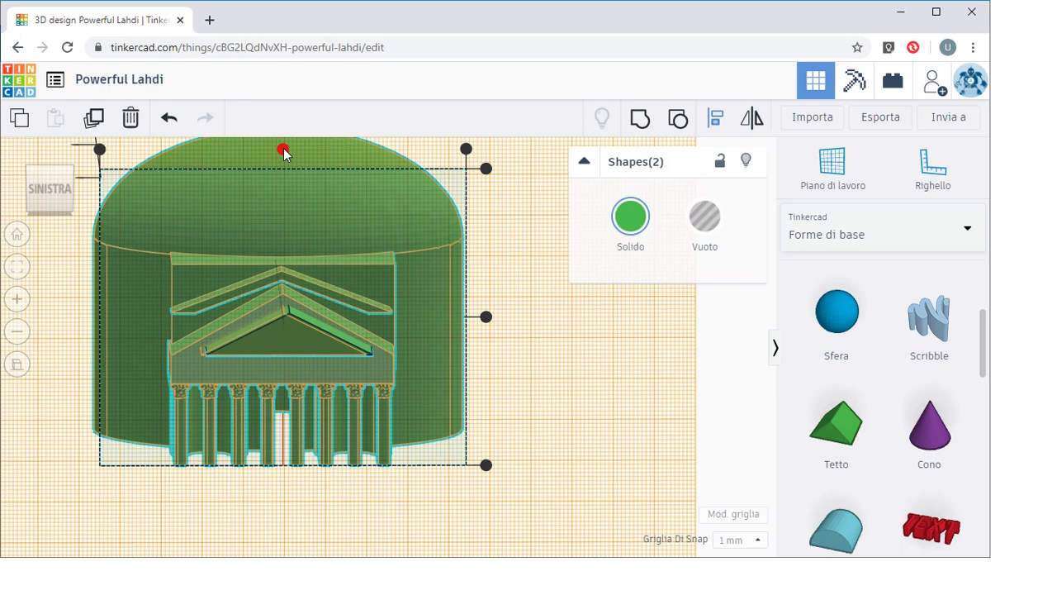
left_click(284, 150)
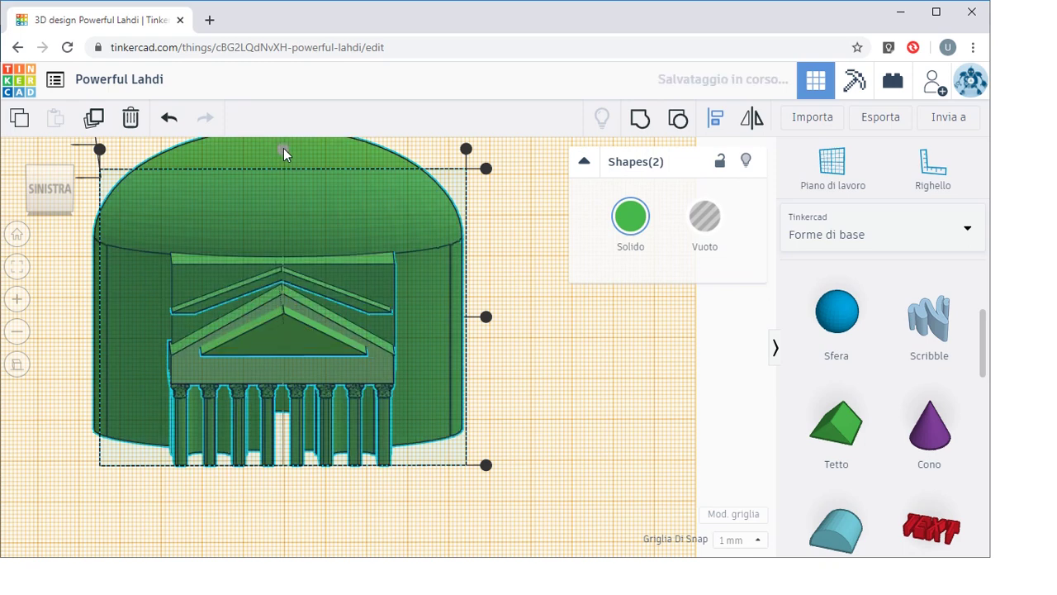
left_click(698, 225)
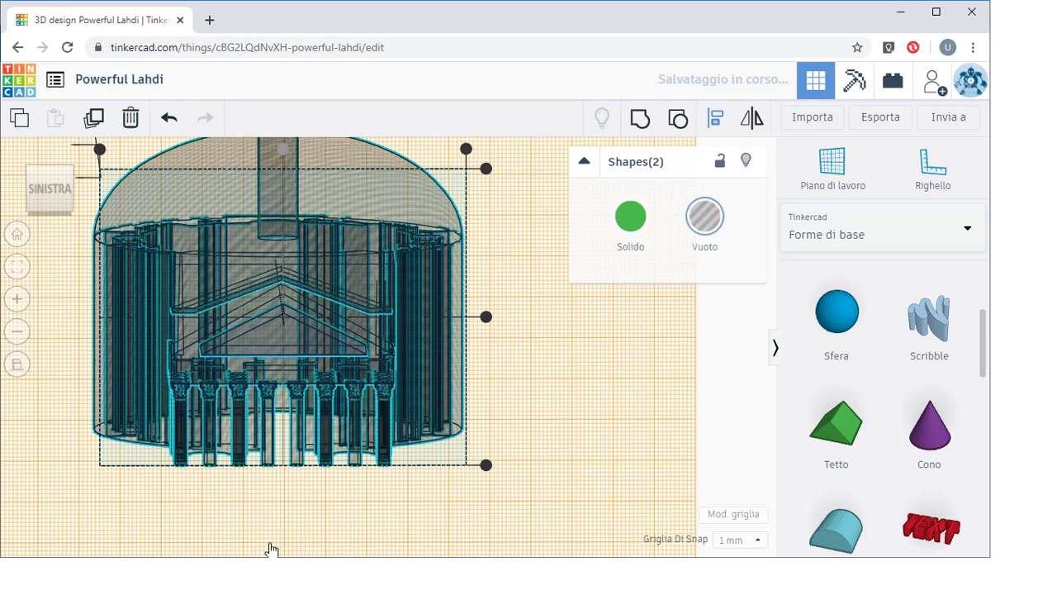
left_click(631, 219)
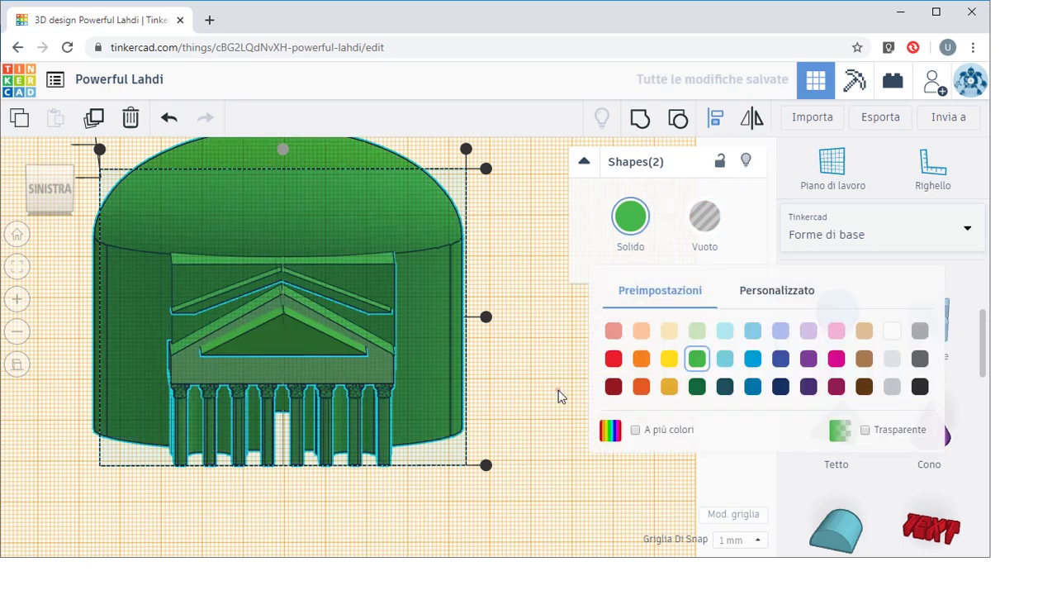
left_click(558, 390)
left_click(533, 342)
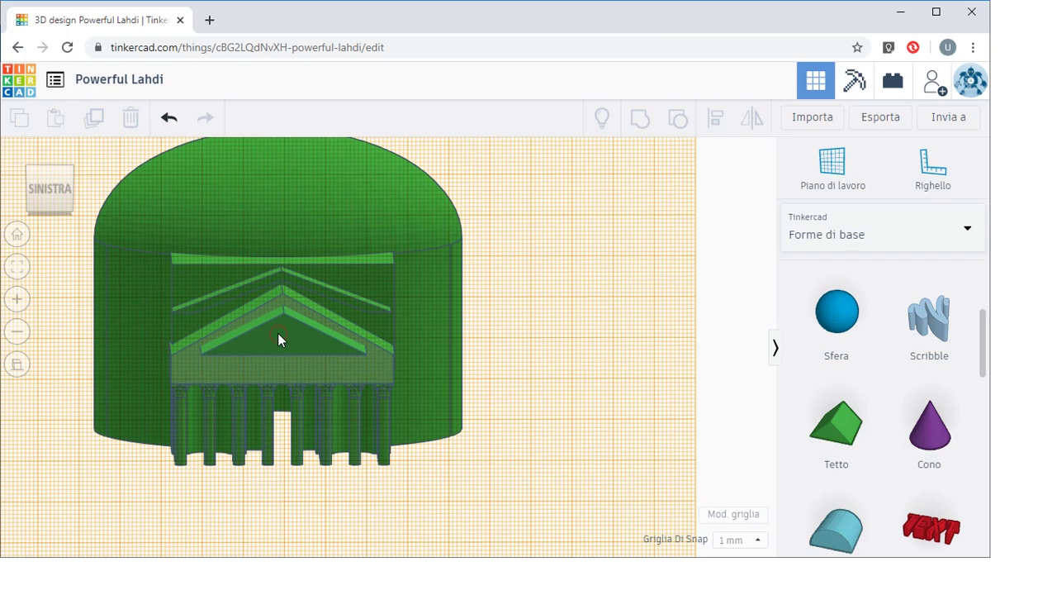
Turn the triangular roof shape into a hole and push it 4 mm deeper into the pediment
left_click(278, 337)
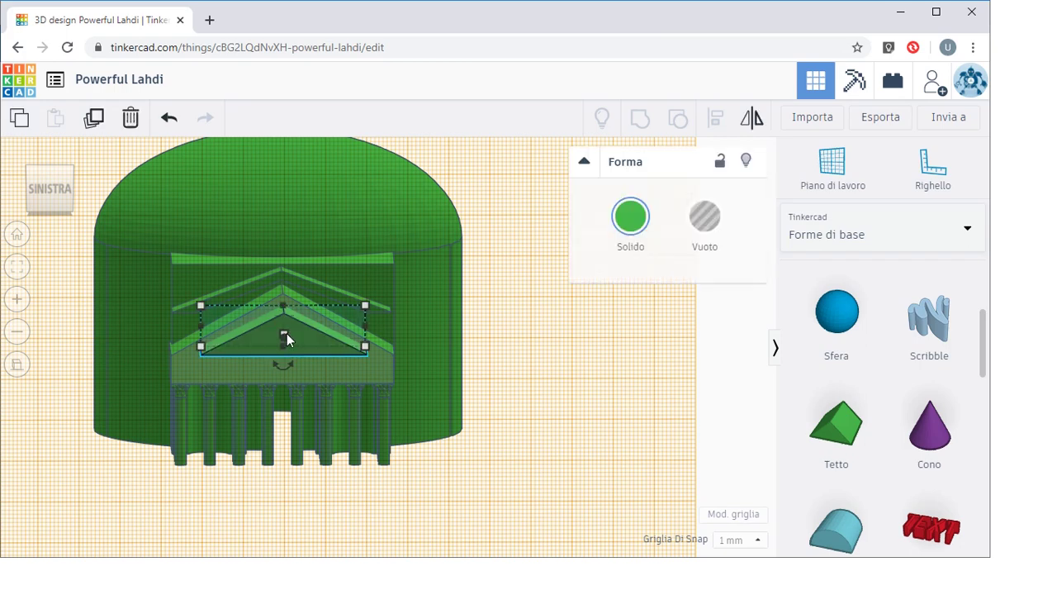
left_click(704, 217)
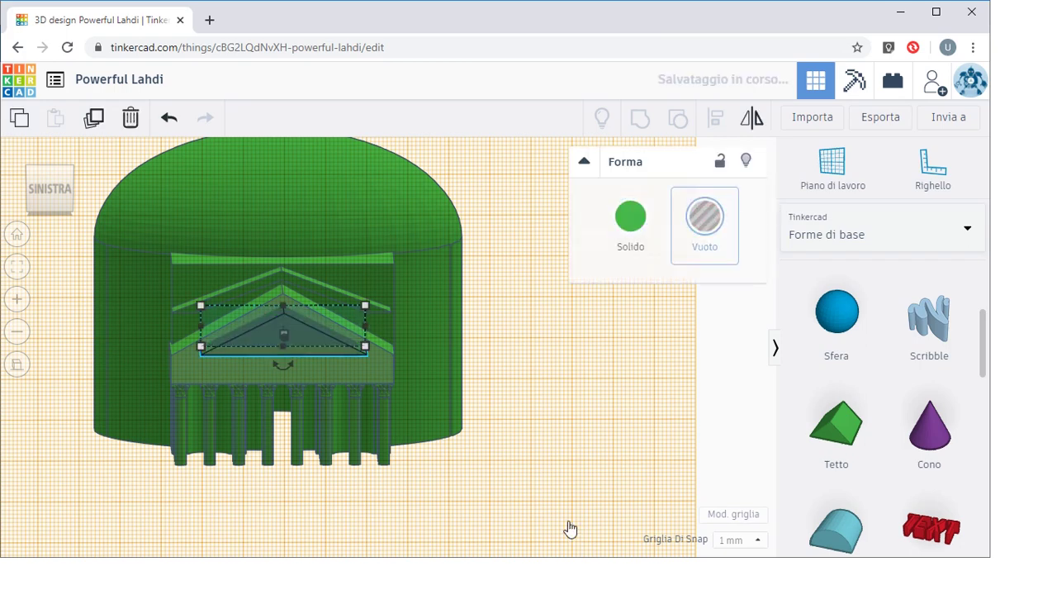
right_click_drag(584, 417, 314, 533)
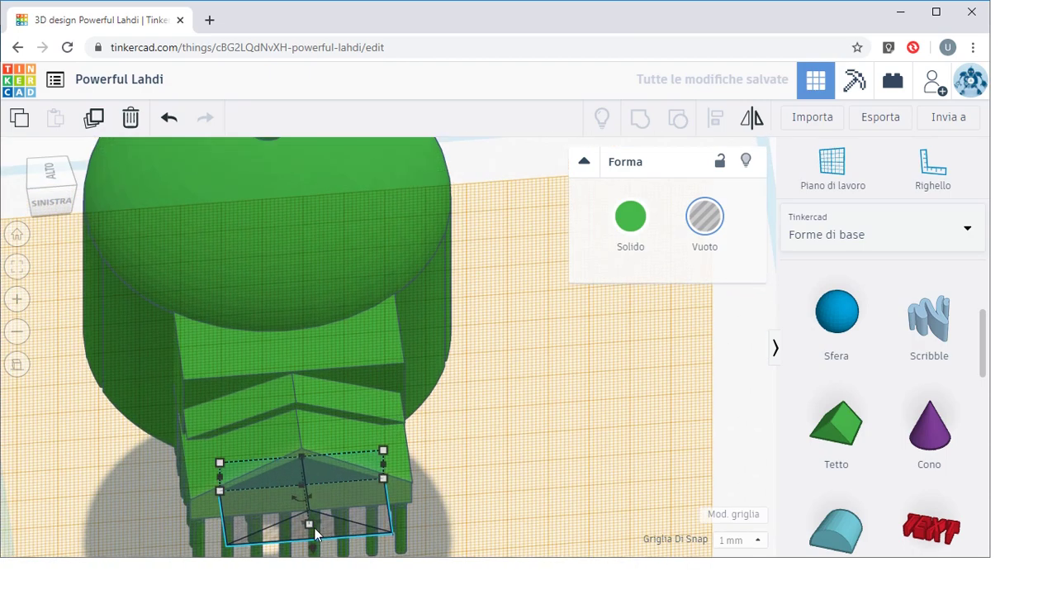
left_click_drag(314, 554, 315, 545)
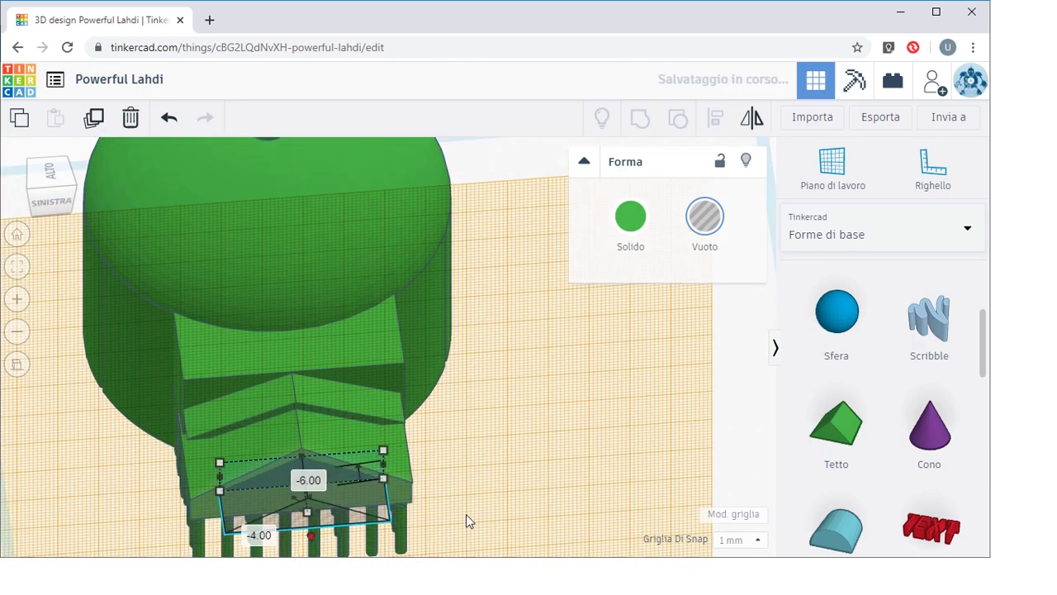
Add a box over the band above the columns and stretch it into a bar about 53 mm long and 5 mm high
scroll(480, 489, "down", 2)
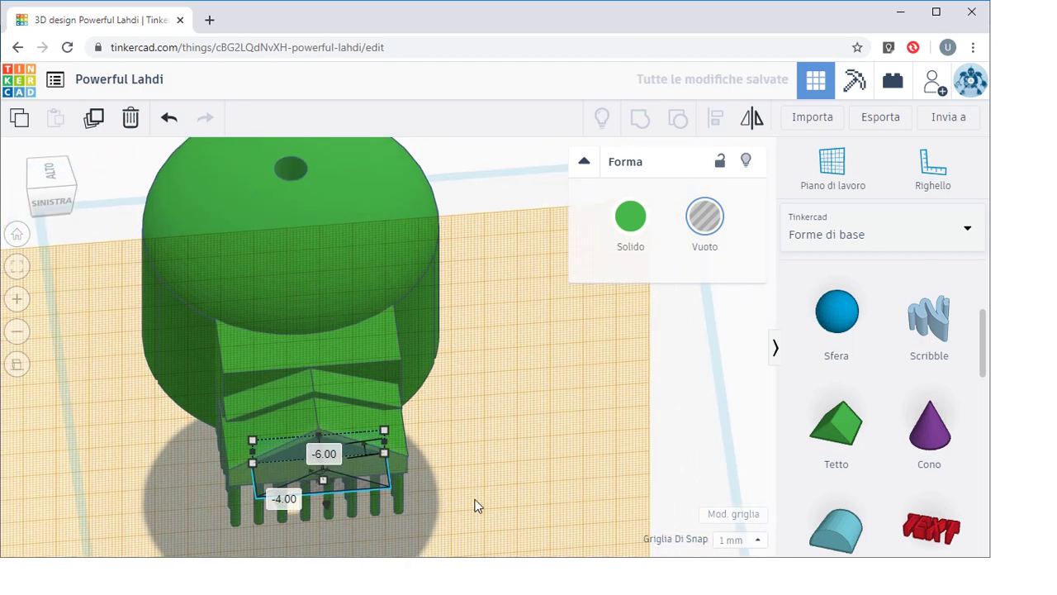
right_click_drag(420, 499, 464, 448)
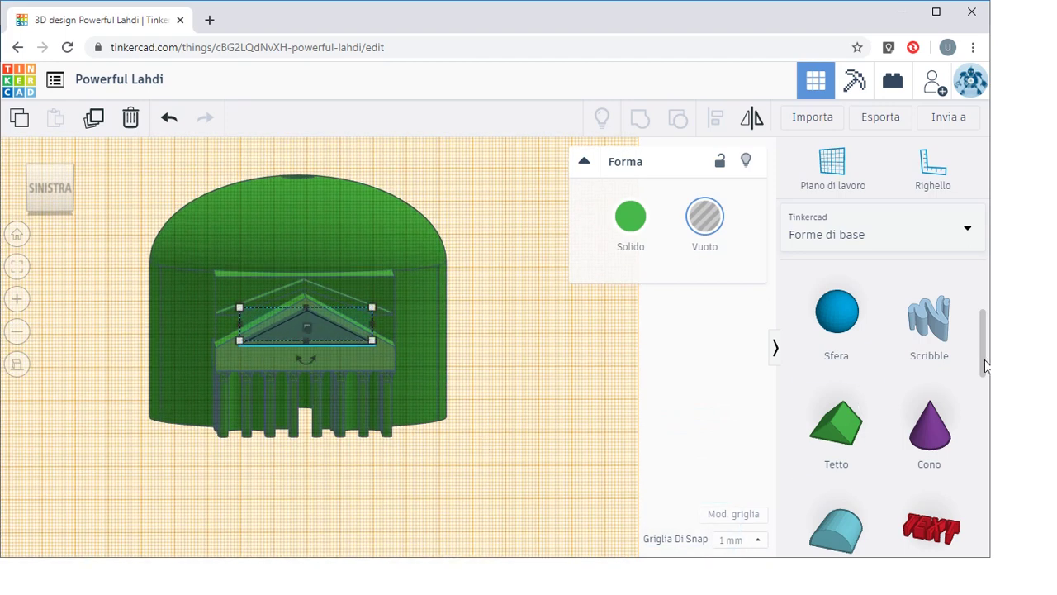
scroll(984, 362, "up", 3)
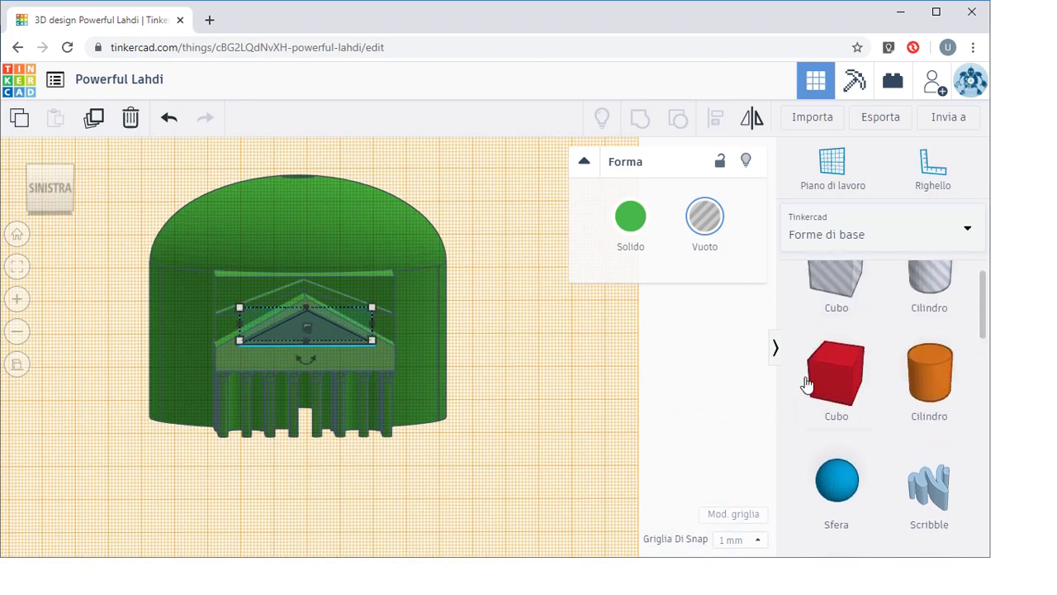
left_click_drag(807, 392, 319, 355)
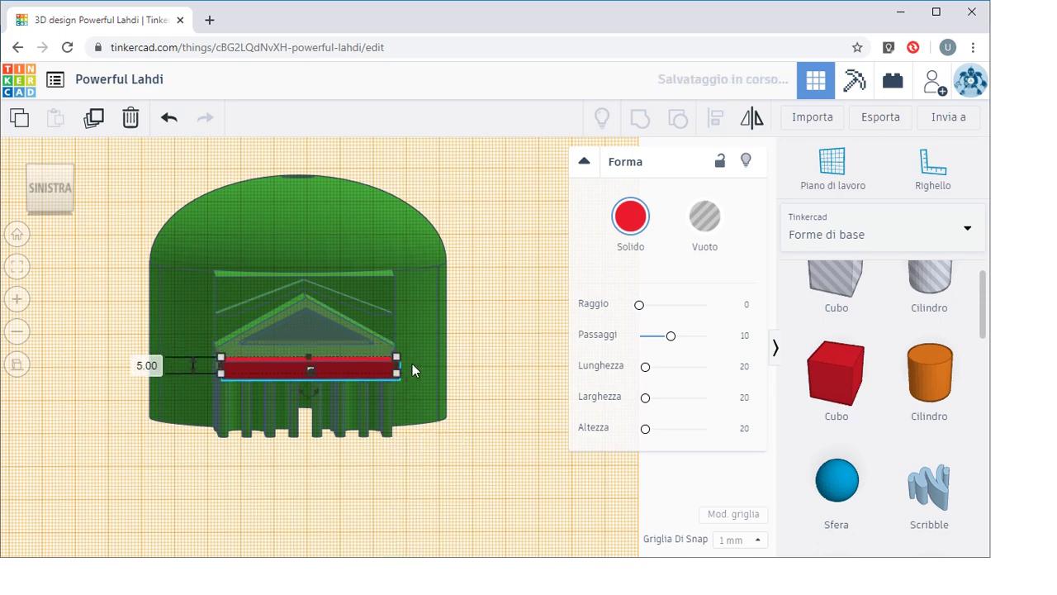
left_click(441, 465)
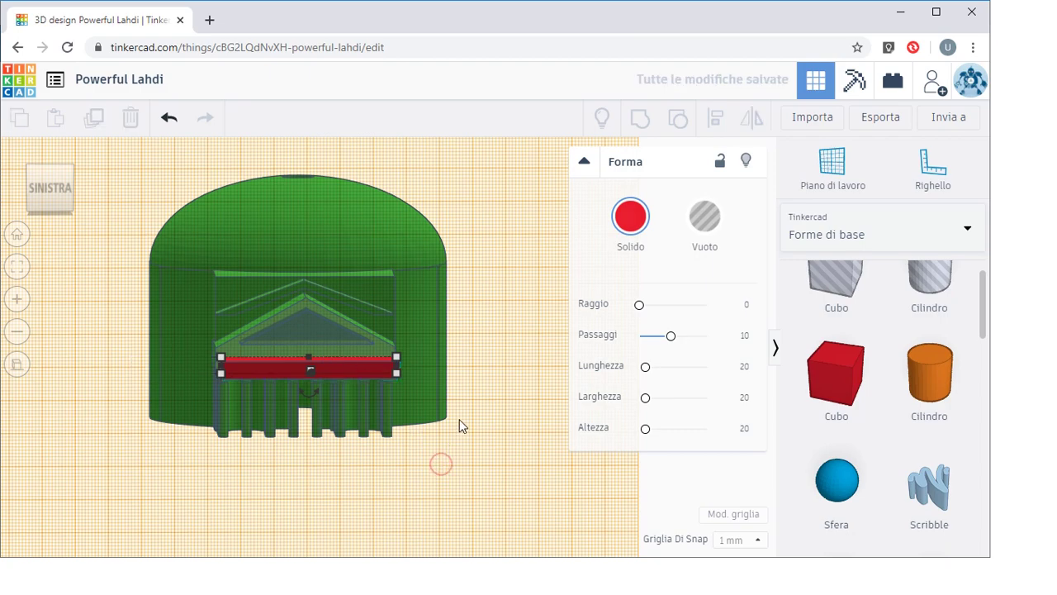
Shorten the bar above the columns to a length of 50 mm
right_click_drag(391, 493, 373, 388)
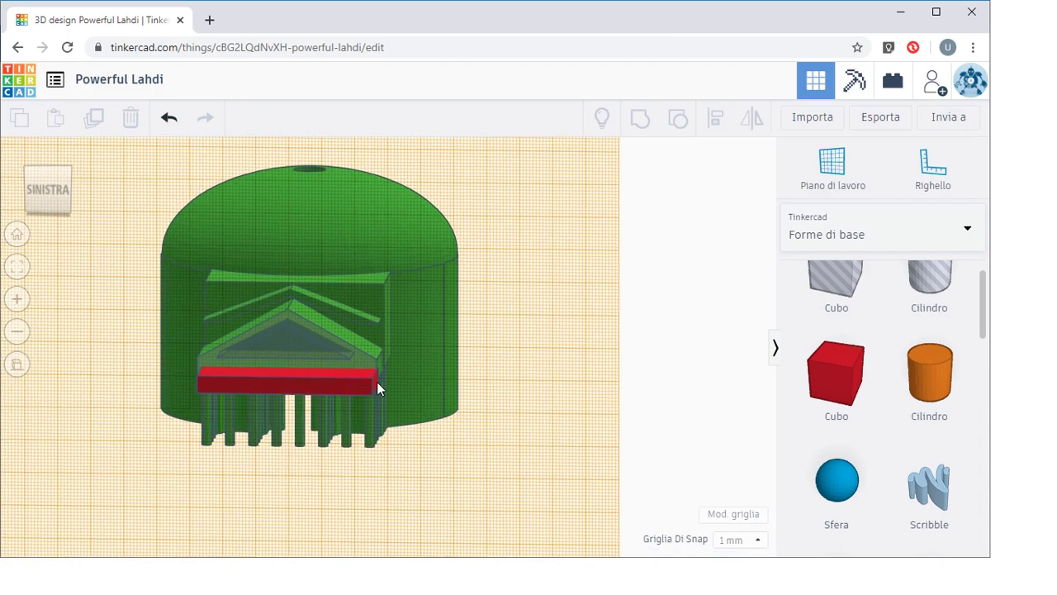
left_click(376, 381)
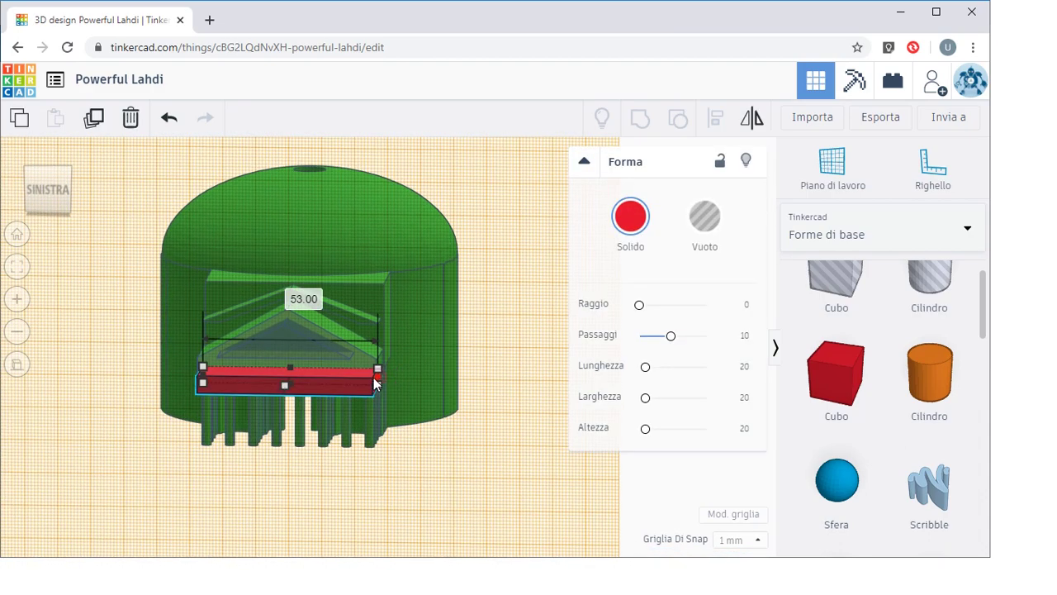
left_click_drag(377, 376, 367, 377)
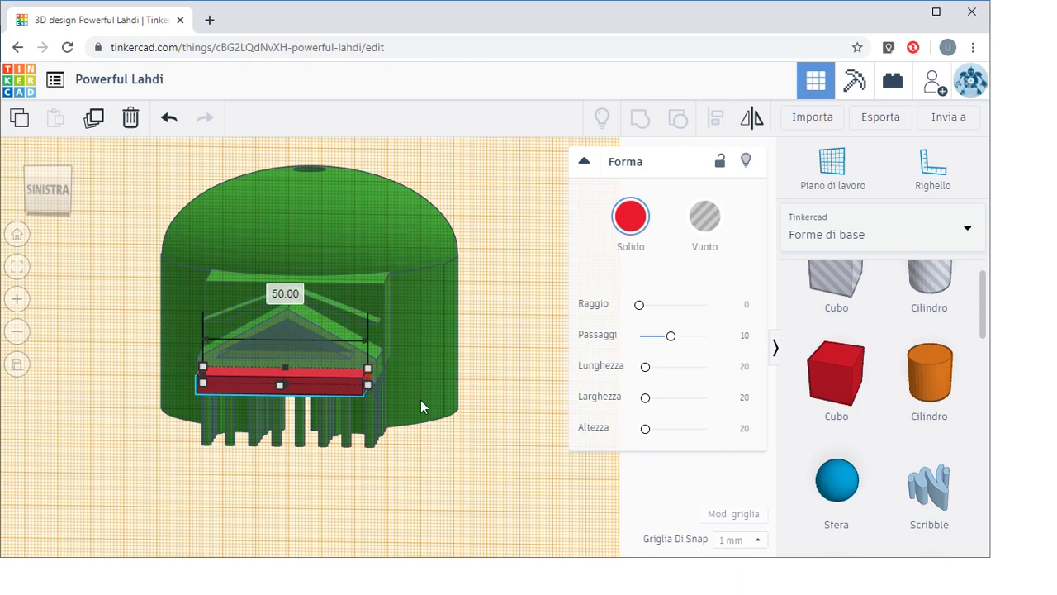
left_click(458, 472)
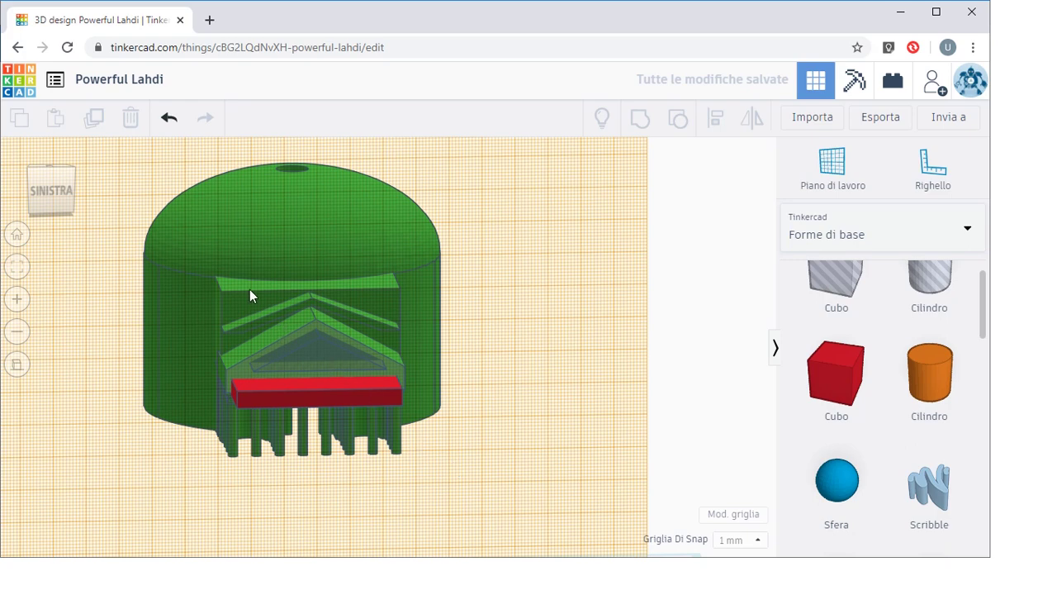
Align the bar with the building and the triangular hole so they share the same horizontal centre
left_click(295, 206)
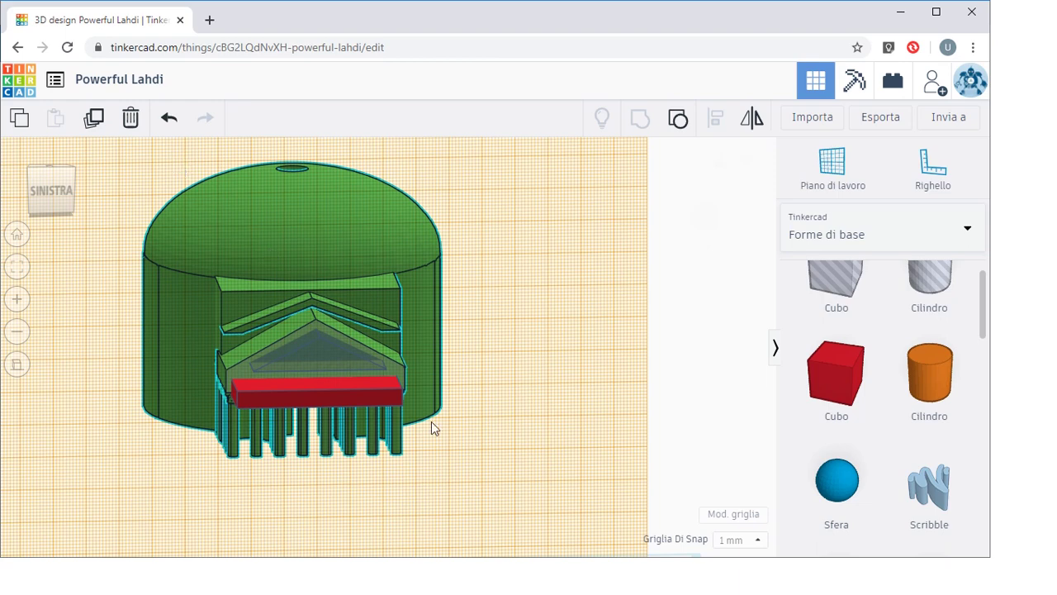
left_click_drag(409, 494, 174, 151)
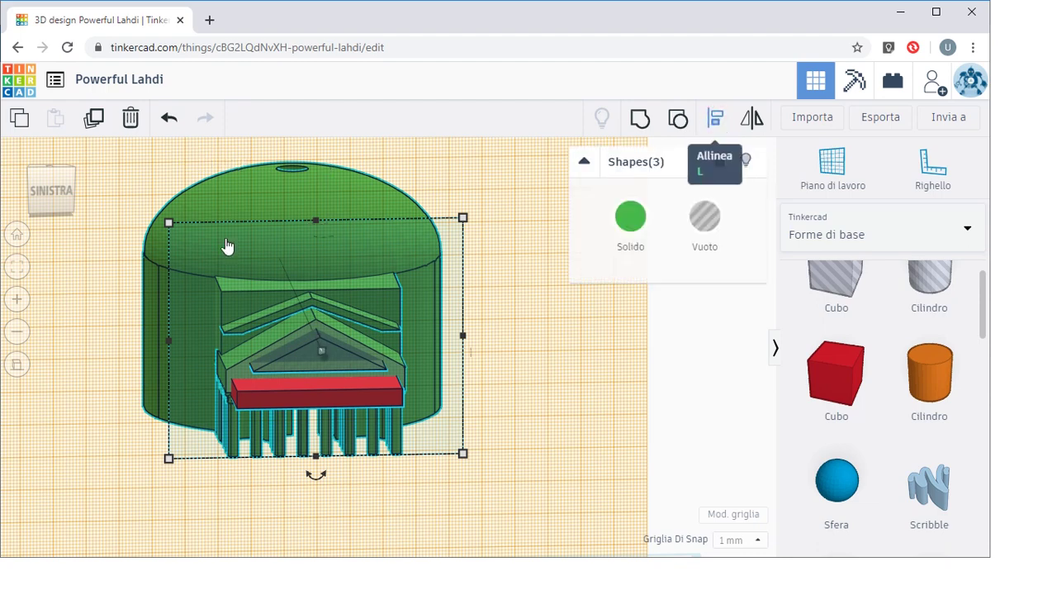
key("l")
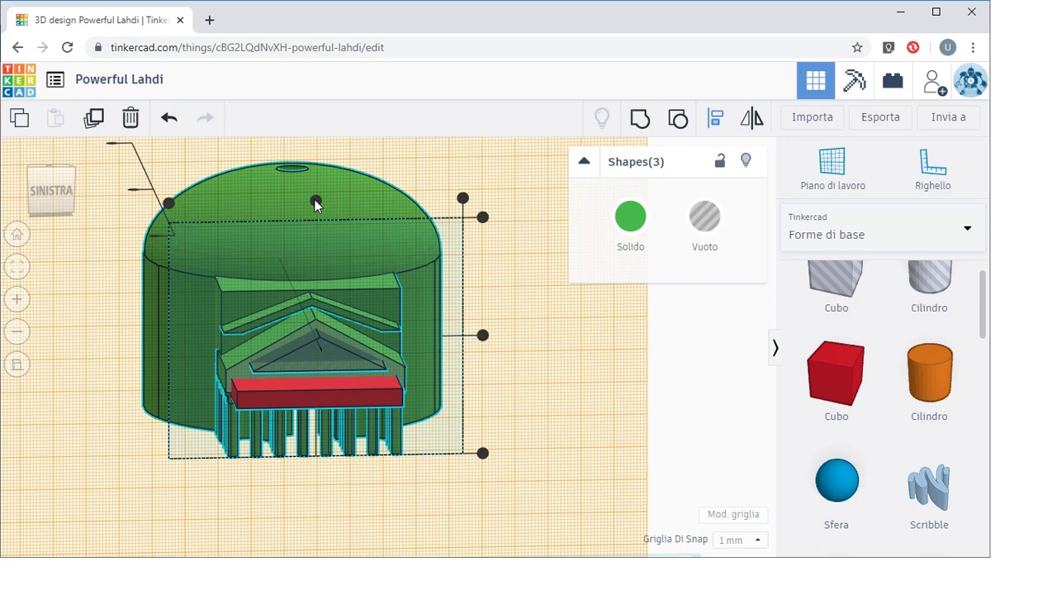
left_click(316, 201)
left_click(313, 205)
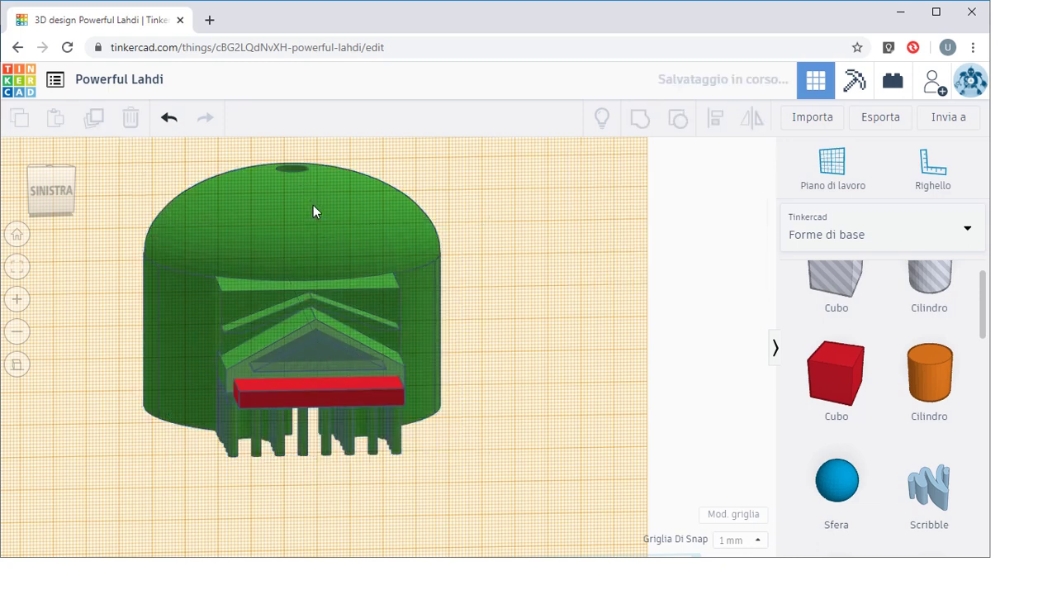
Raise the bar so it fits inside the band between pediment and columns, and turn it into a hole
right_click_drag(497, 436, 490, 416)
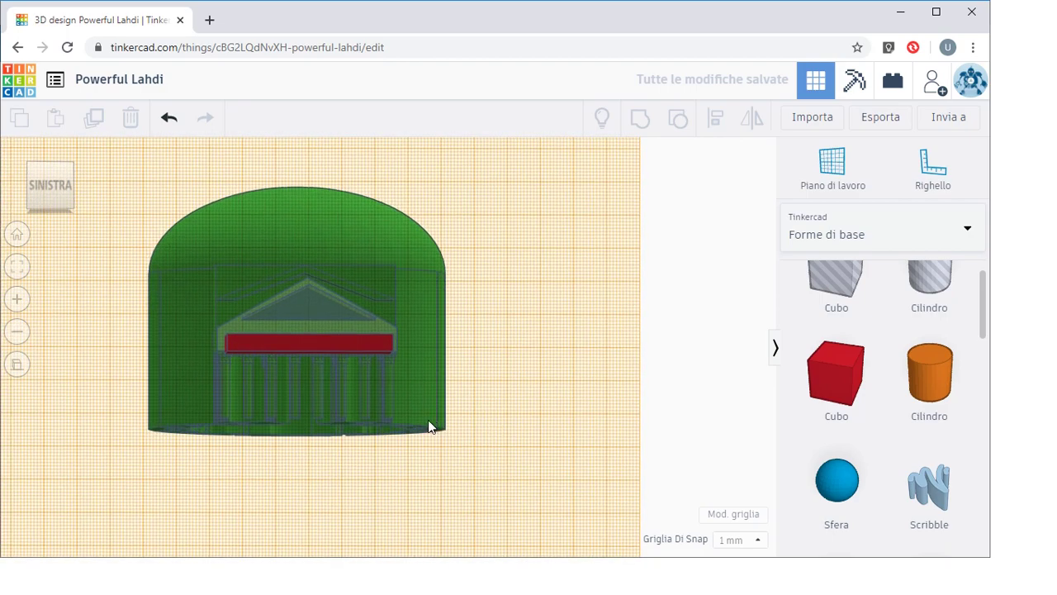
scroll(422, 418, "up", 5)
scroll(379, 416, "up", 2)
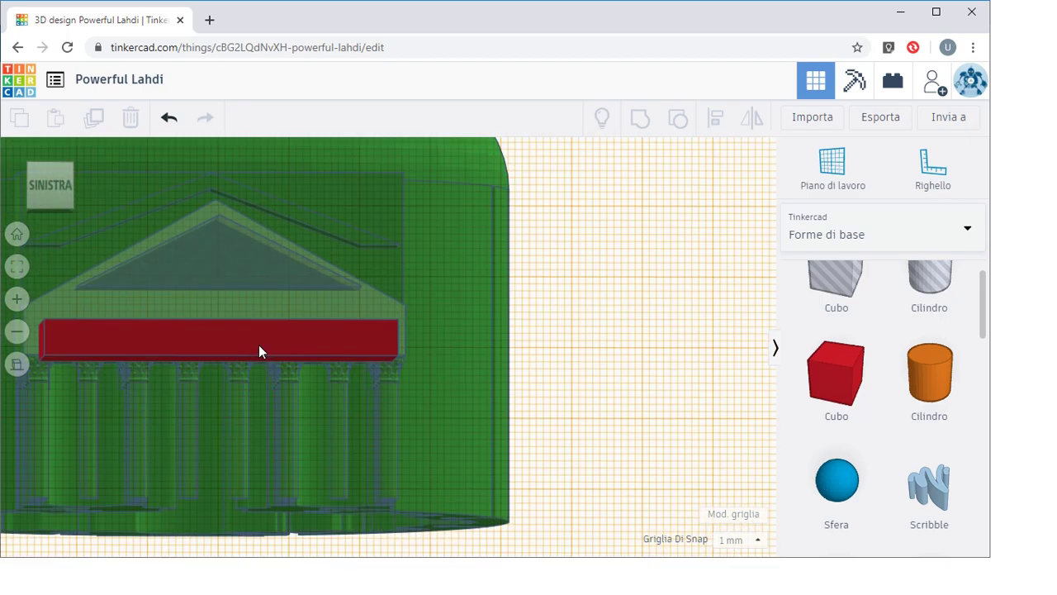
left_click(49, 187)
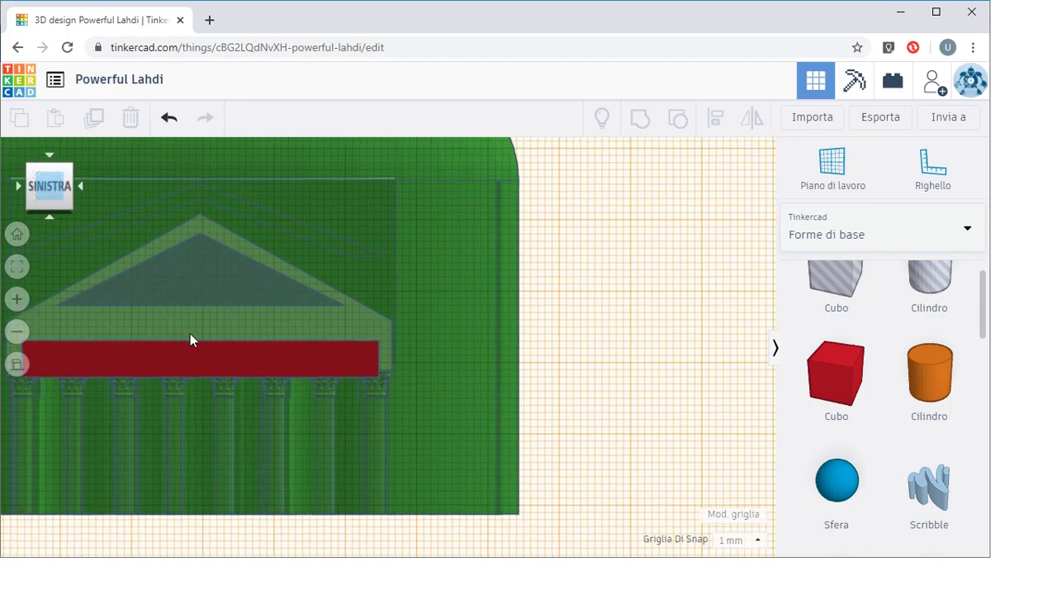
middle_click_drag(328, 377, 386, 375)
left_click(316, 371)
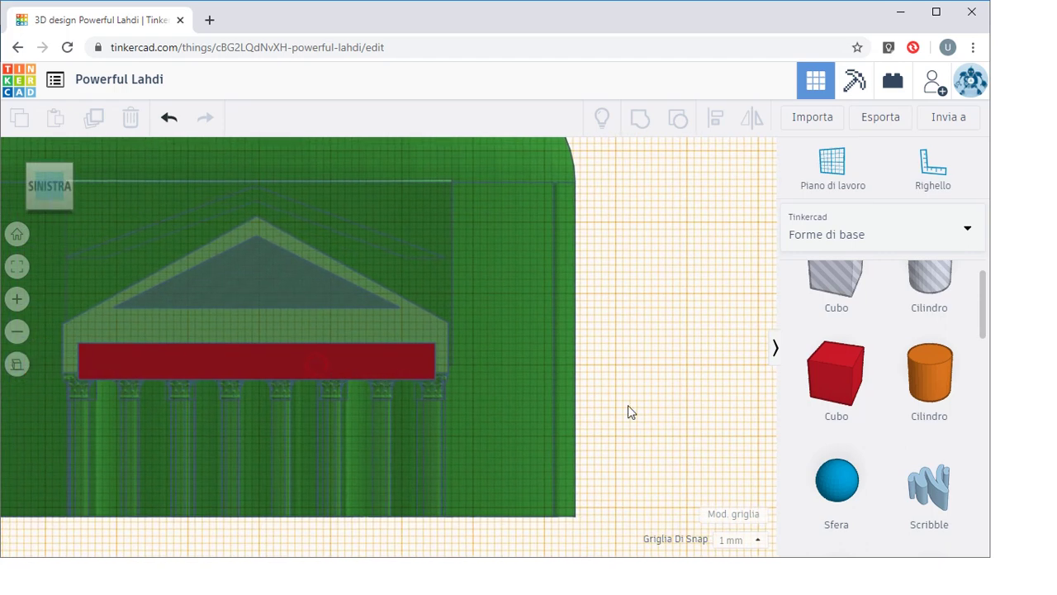
key("ctrl+Up")
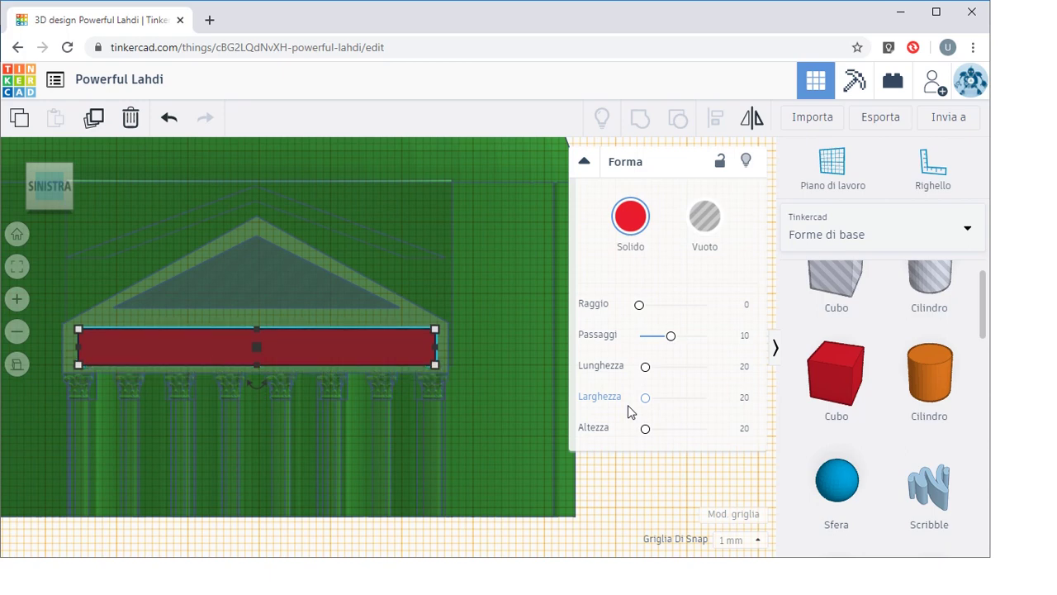
key("ctrl+Up")
key("ctrl+Down")
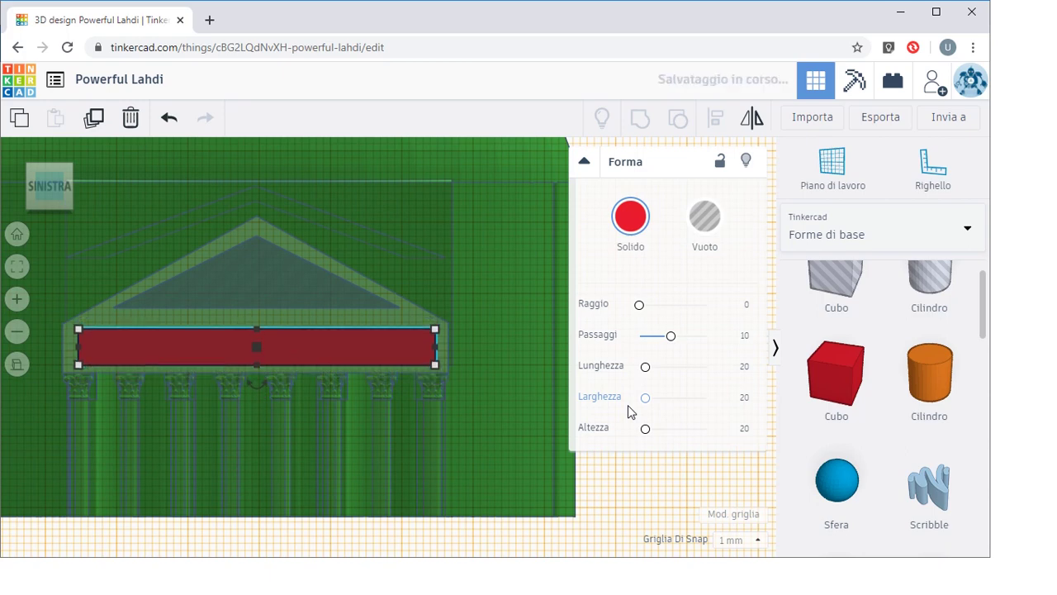
left_click(703, 216)
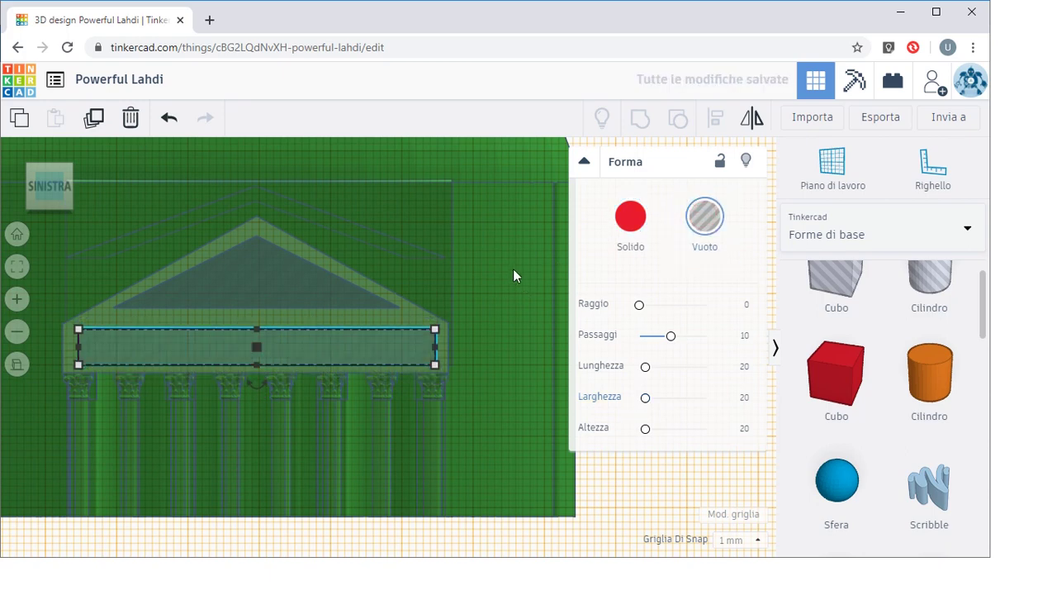
Push the rectangular hole back into the band so it no longer projects far in front of the portico
right_click_drag(509, 313, 507, 345)
scroll(507, 338, "down", 5)
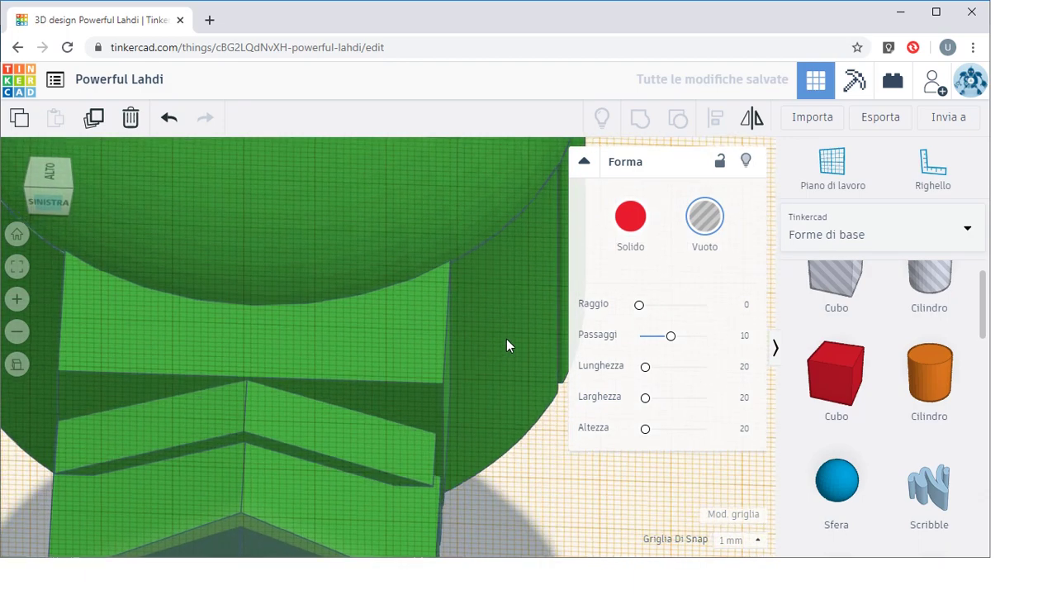
scroll(439, 434, "down", 2)
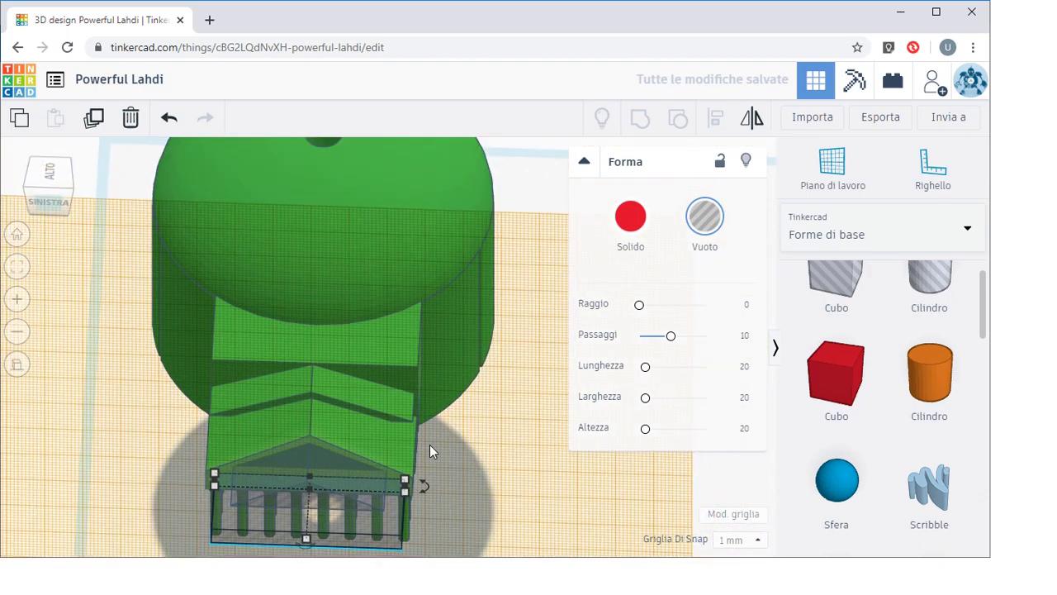
scroll(312, 539, "down", 1)
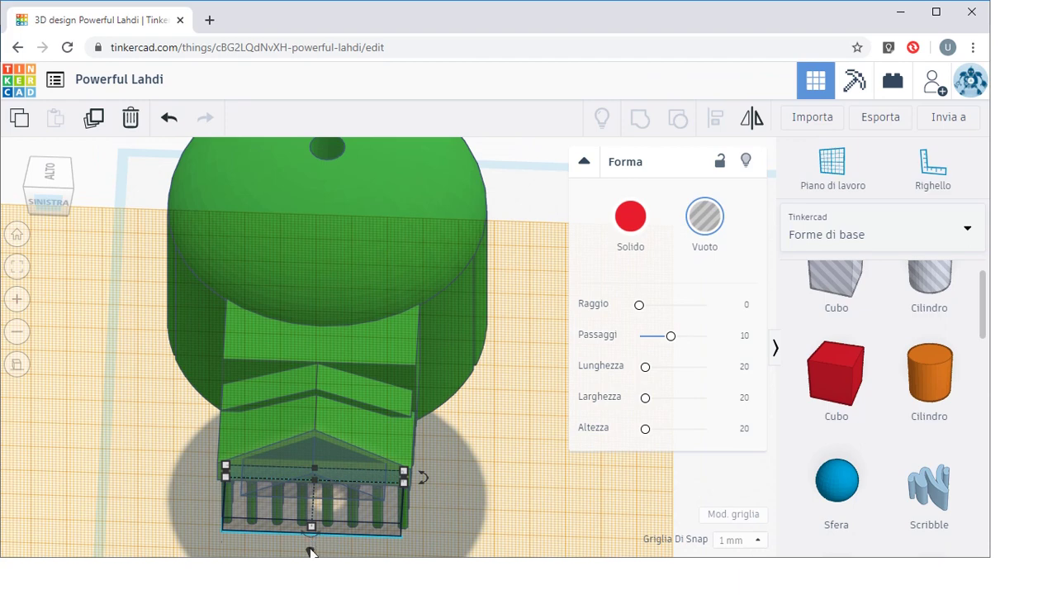
scroll(314, 537, "down", 2)
left_click(323, 516)
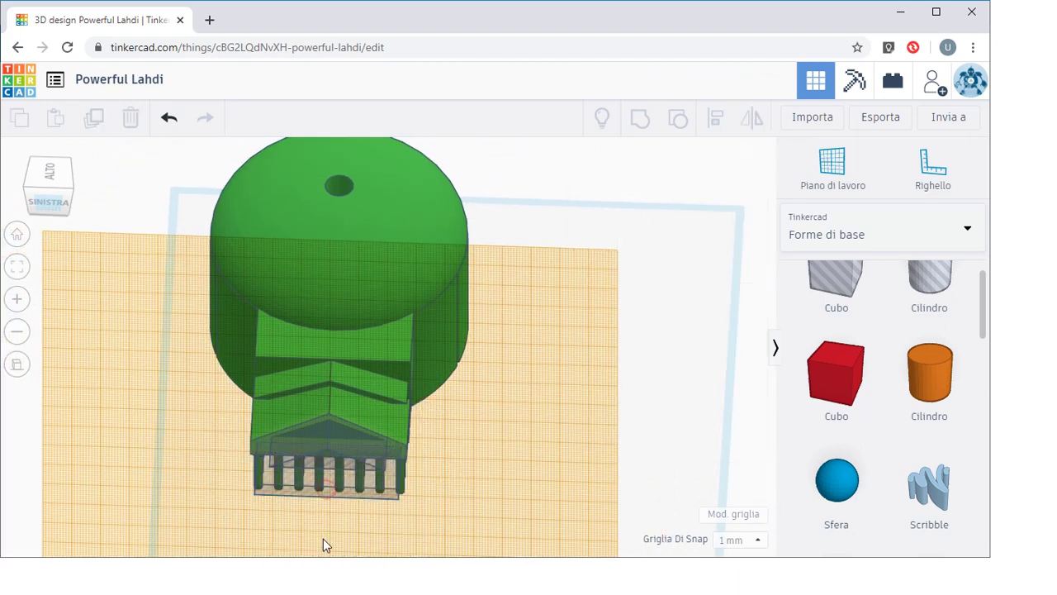
left_click(329, 487)
left_click_drag(325, 518, 328, 508)
left_click(464, 534)
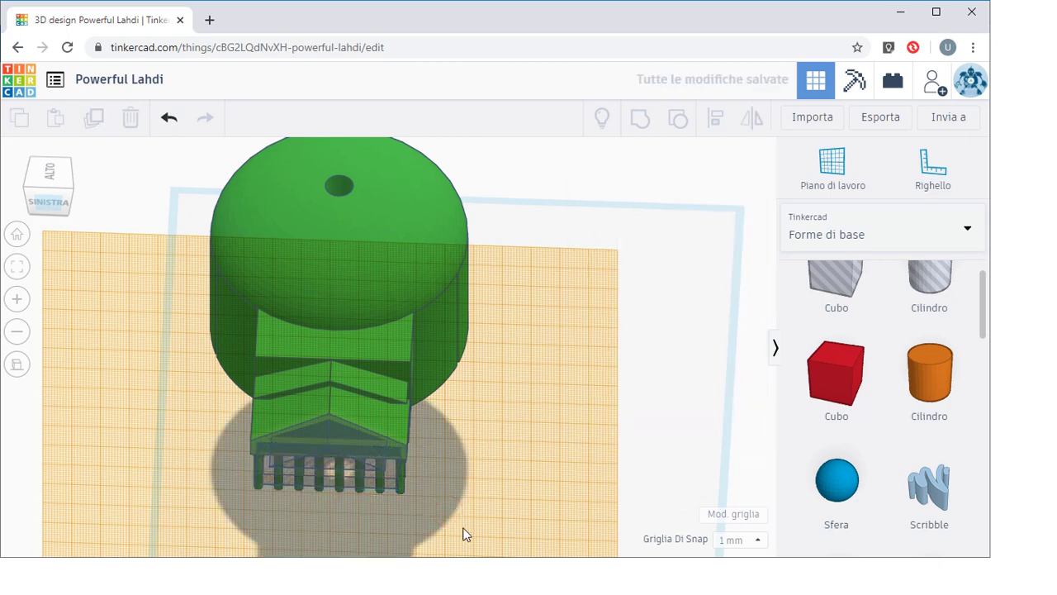
Group the building with the triangular and rectangular holes to cut both recesses into the facade
right_click_drag(460, 503, 453, 489)
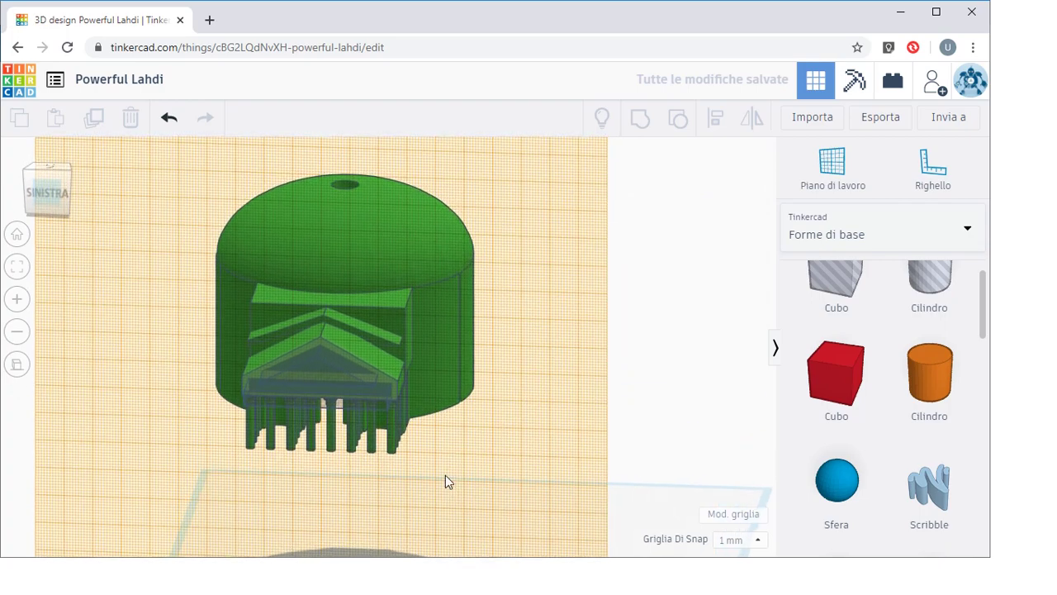
left_click_drag(445, 475, 185, 162)
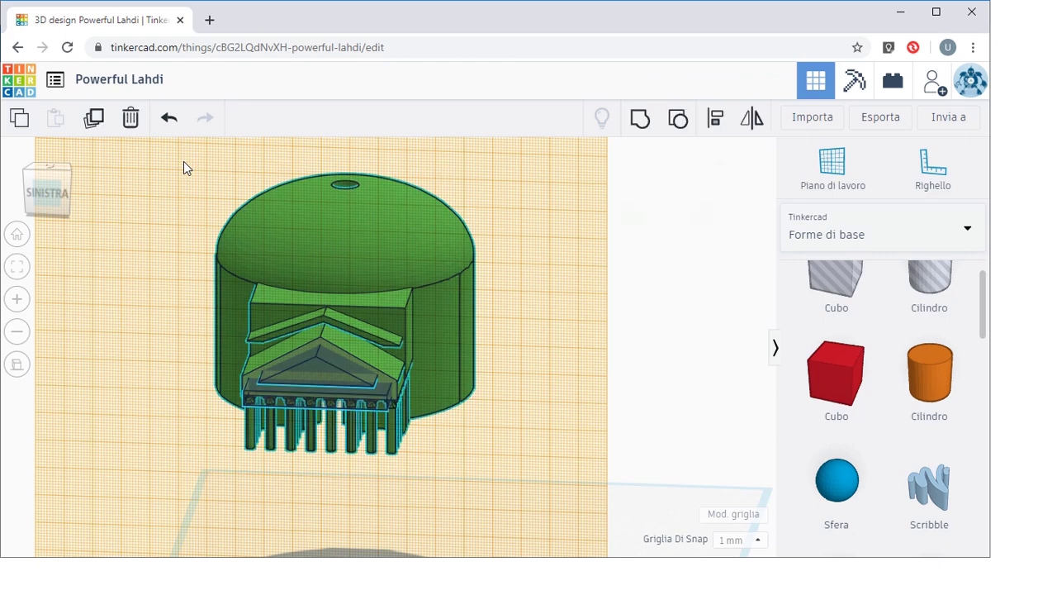
left_click(640, 121)
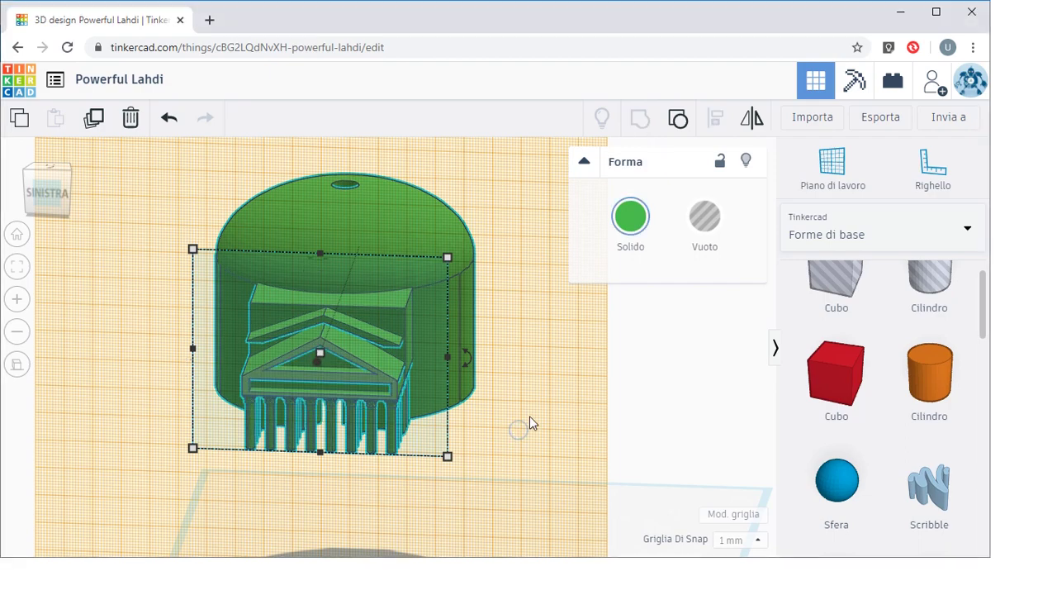
Place the workplane on the sunken face of the rectangular recess above the columns
right_click_drag(529, 416, 542, 413)
scroll(367, 355, "up", 4)
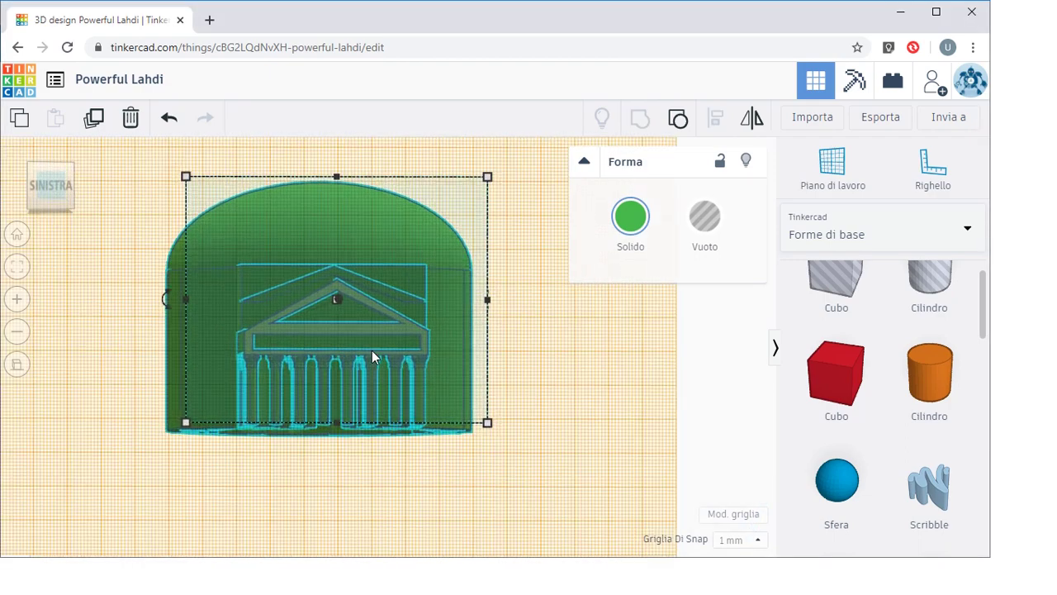
scroll(371, 352, "up", 5)
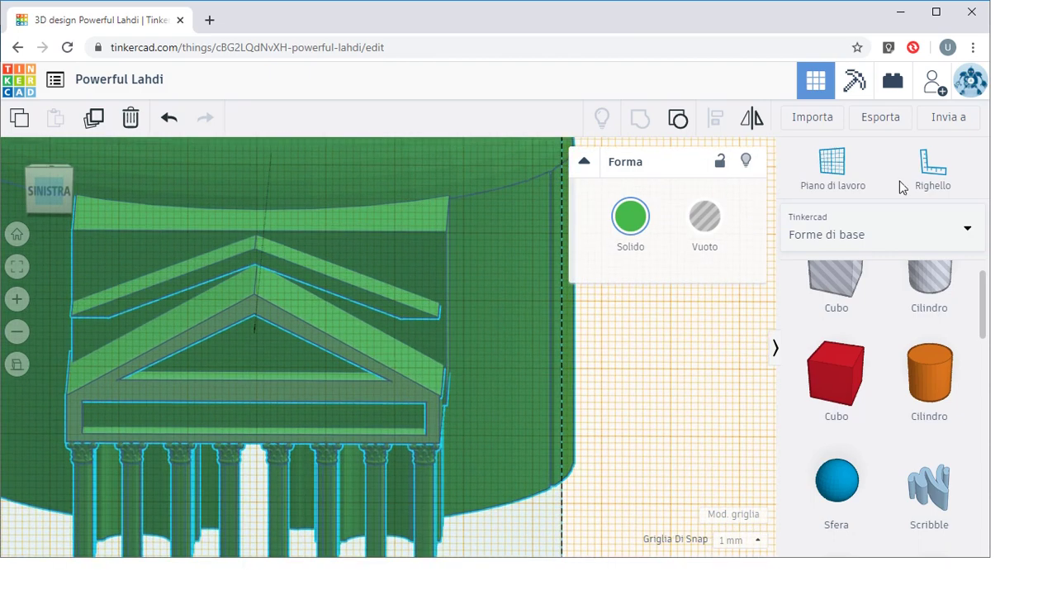
left_click(823, 173)
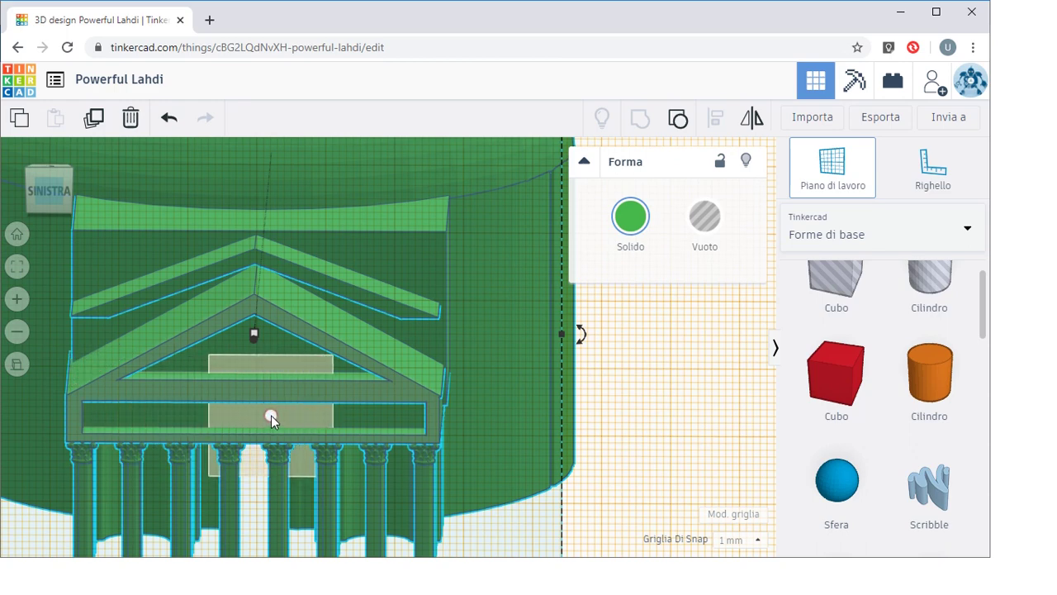
left_click(271, 415)
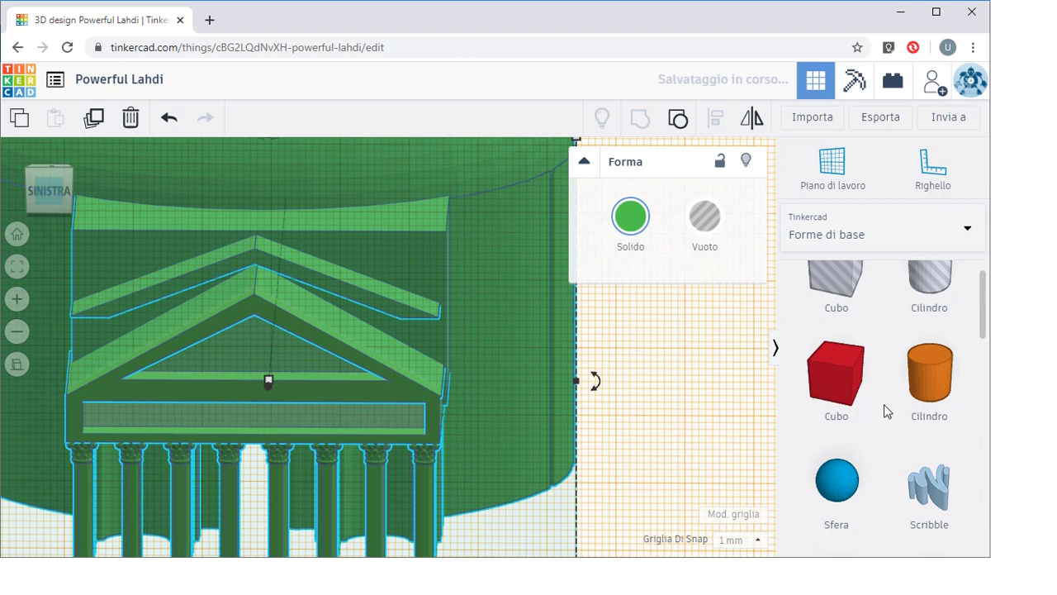
Add a basic text shape to the front of the portico, over the recessed band
left_click_drag(983, 331, 986, 350)
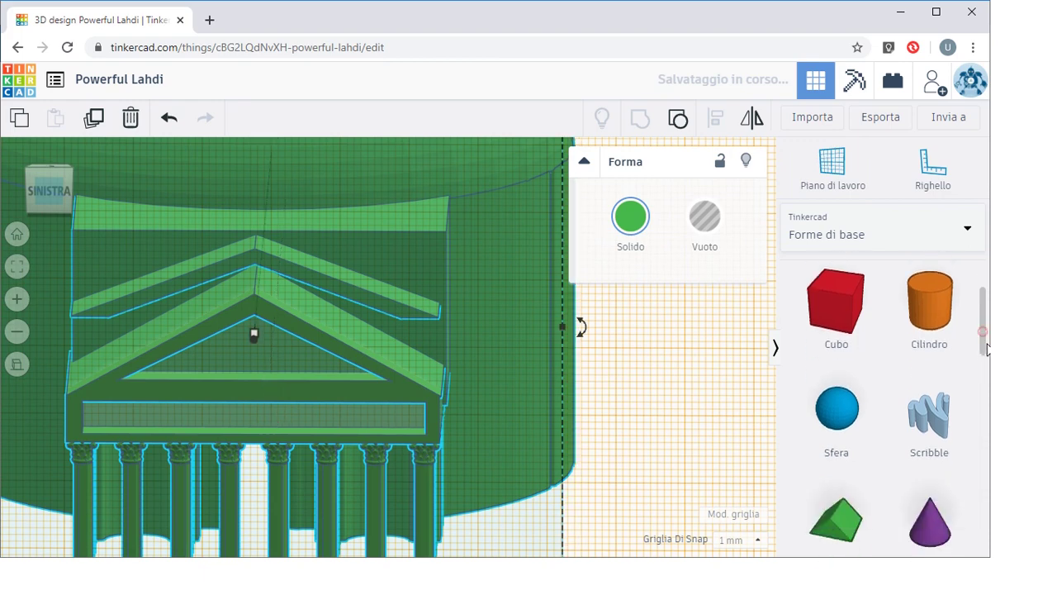
scroll(949, 349, "down", 3)
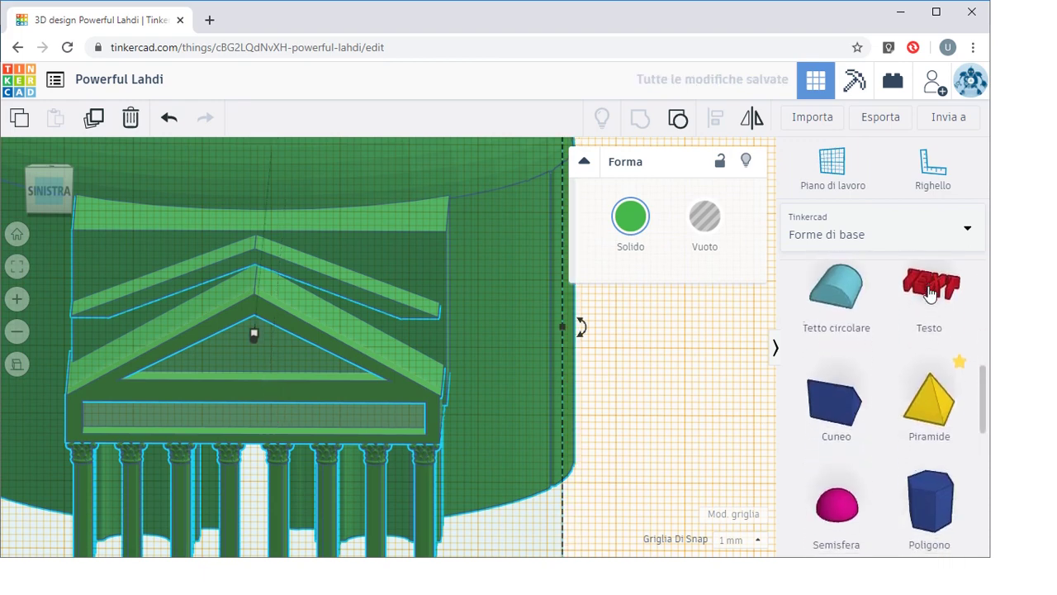
left_click(929, 290)
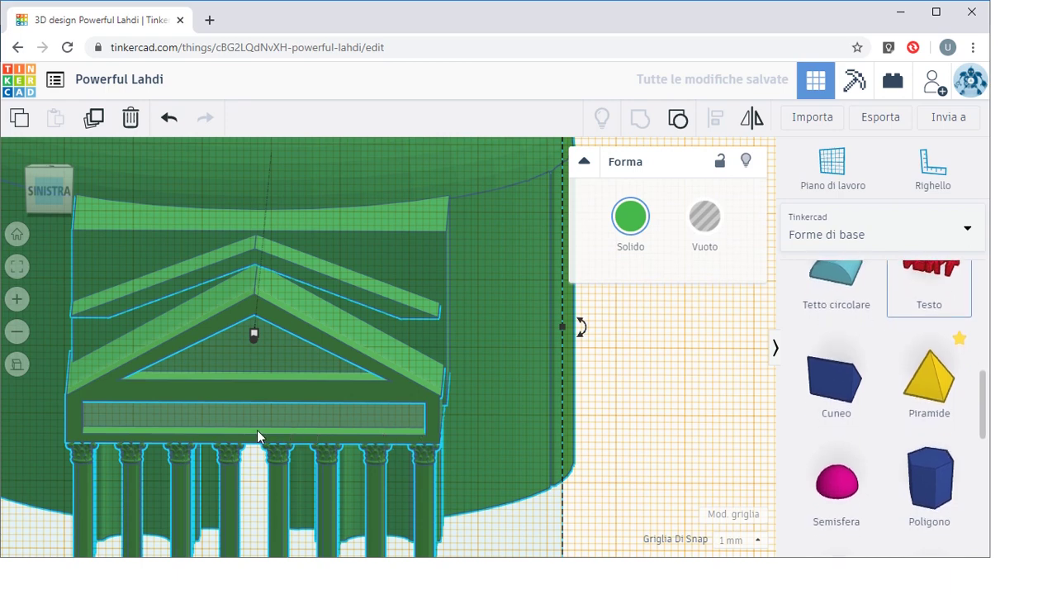
key("Escape")
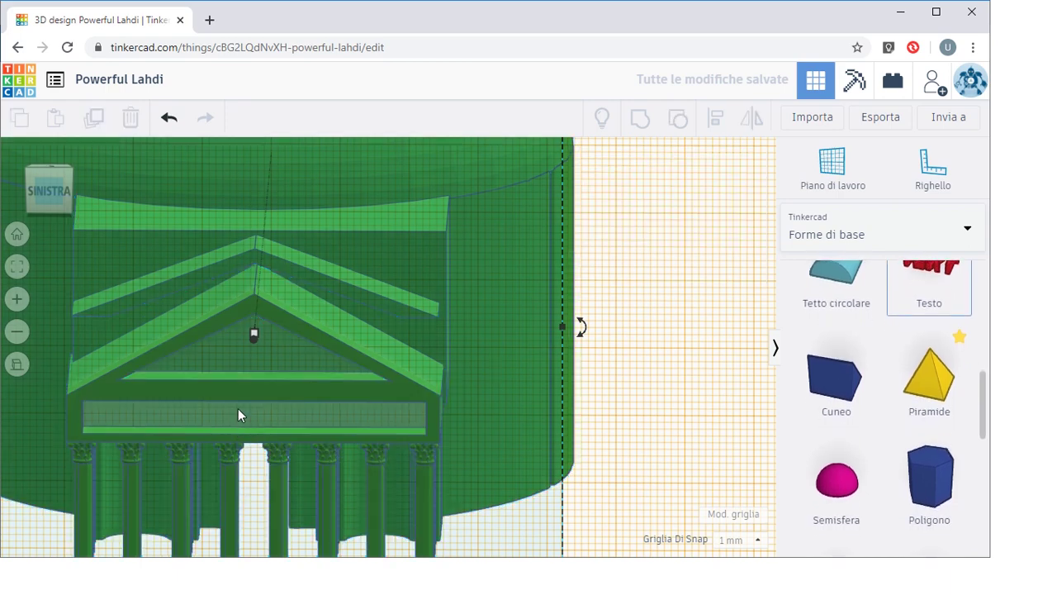
left_click(237, 408)
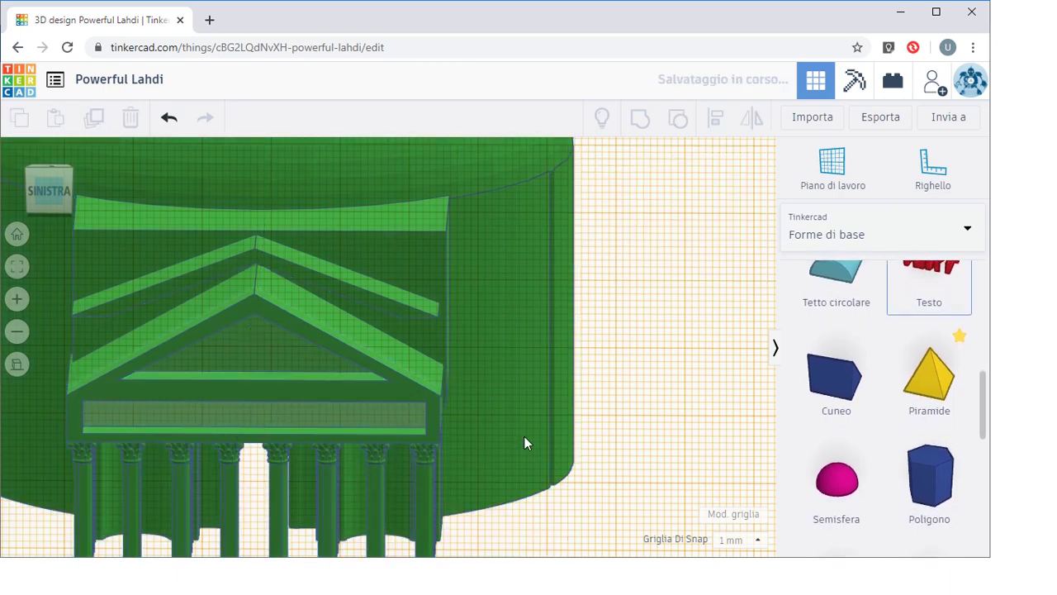
left_click(936, 270)
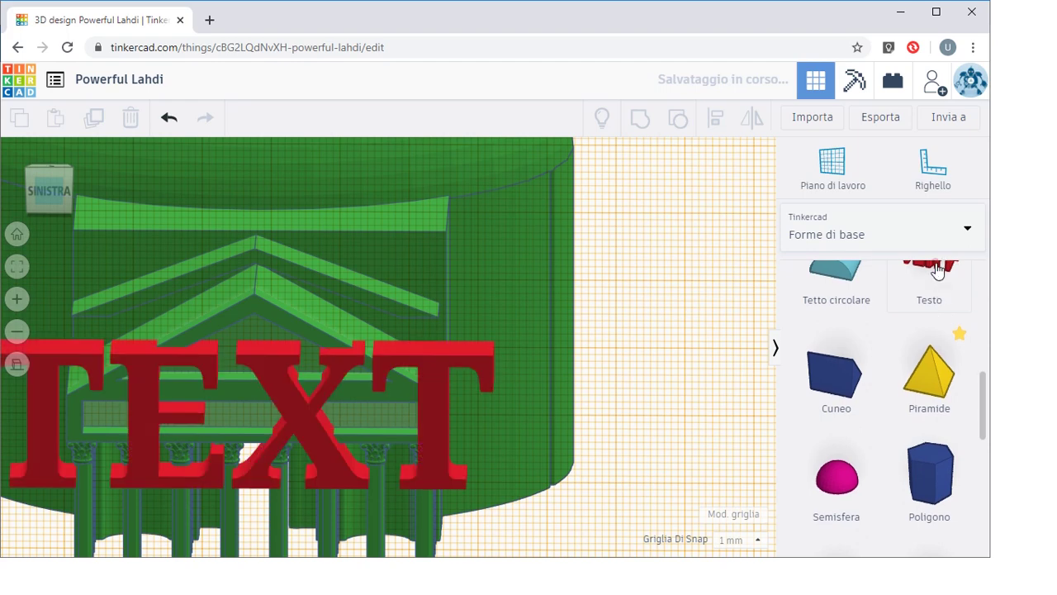
left_click(281, 380)
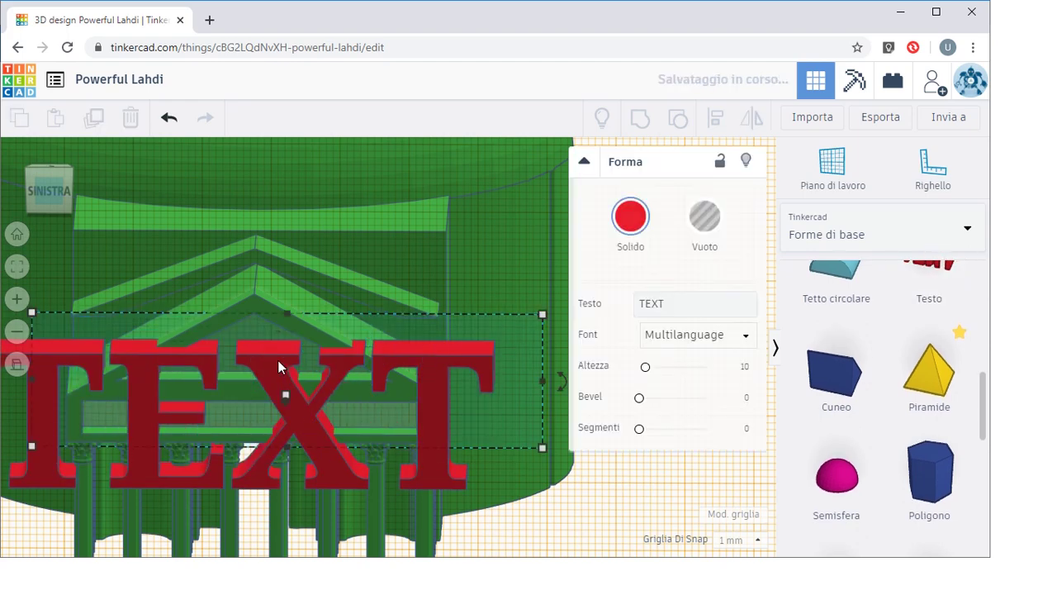
Scale the text proportionally to about 8 by 2 mm and nudge it up to fit inside the recessed band
left_click(281, 345)
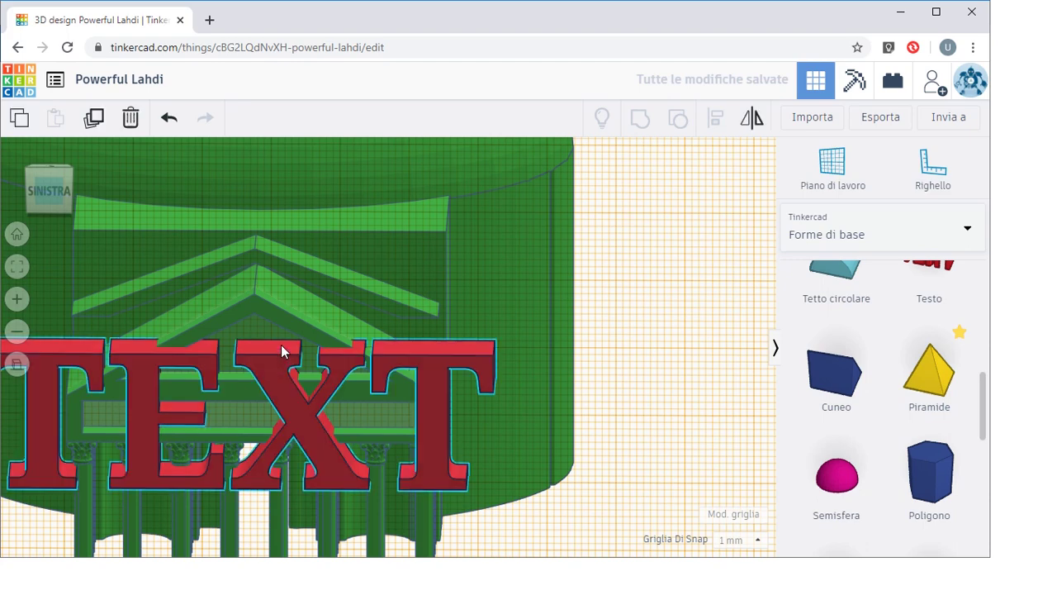
left_click(282, 346)
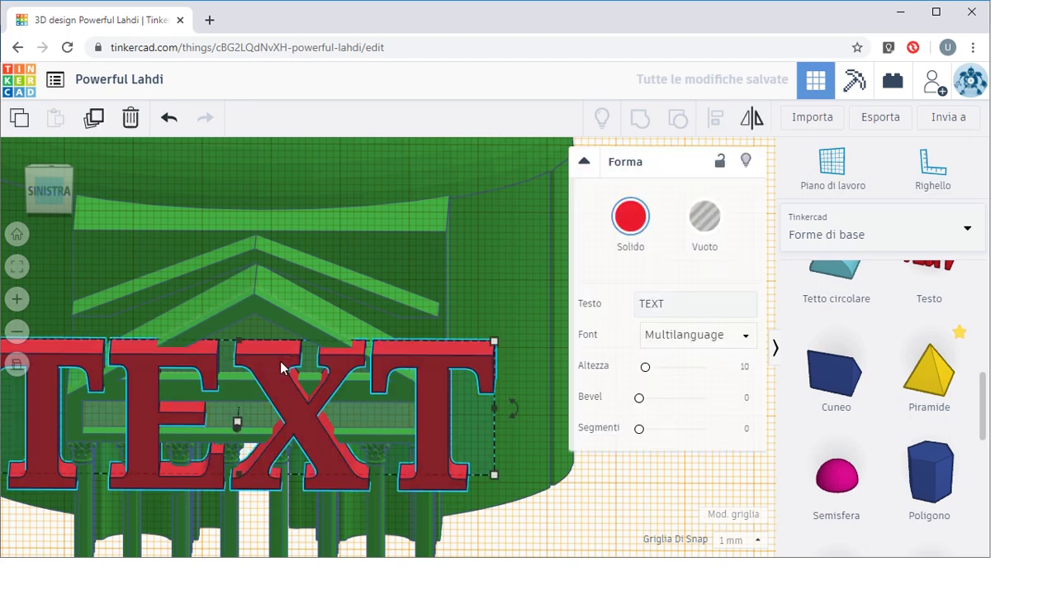
left_click_drag(496, 342, 158, 422, "shift")
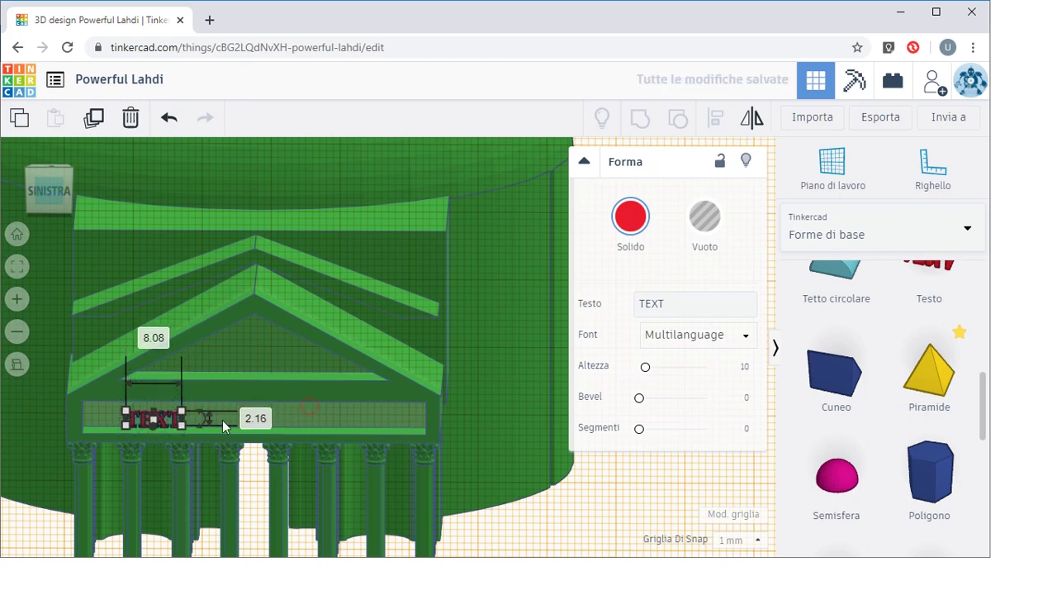
left_click(352, 411)
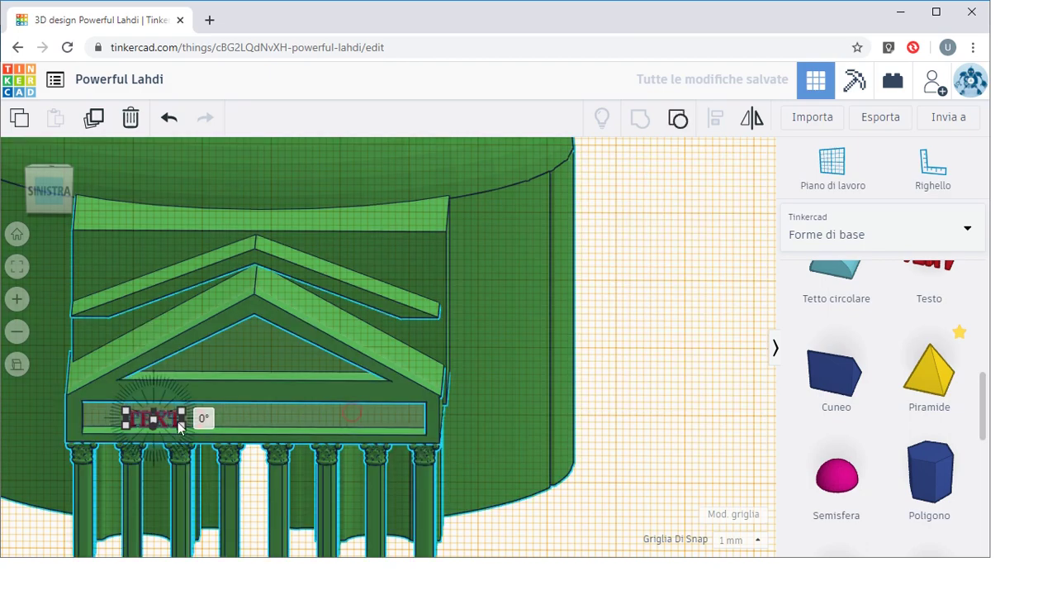
left_click(363, 425, "shift")
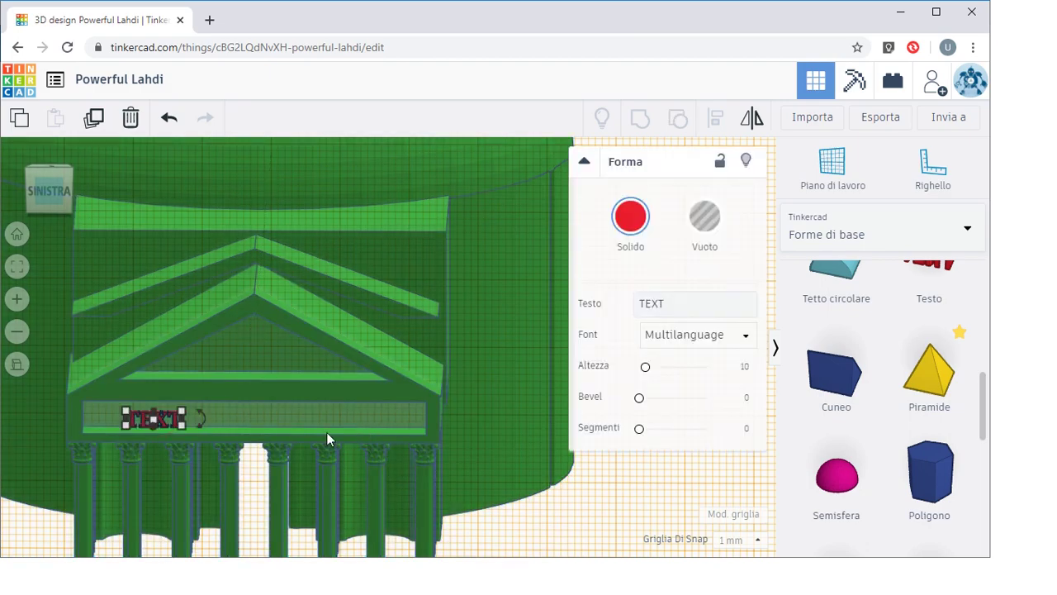
key("ctrl+Up")
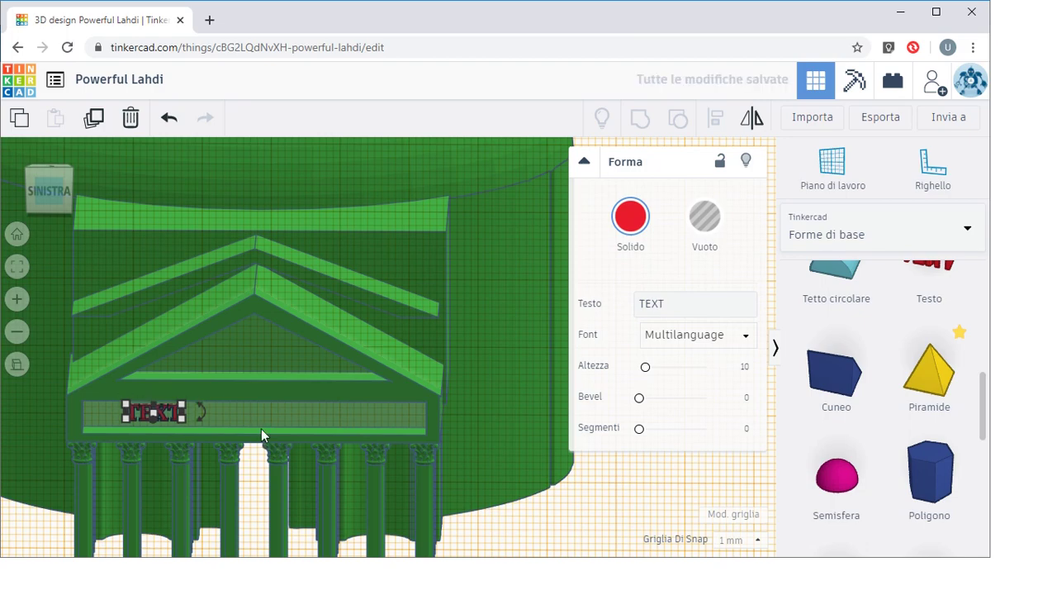
Replace the text content with "M . AGRIPPA", checking it against the inscription in the Pantheon reference photo
key("alt+Tab")
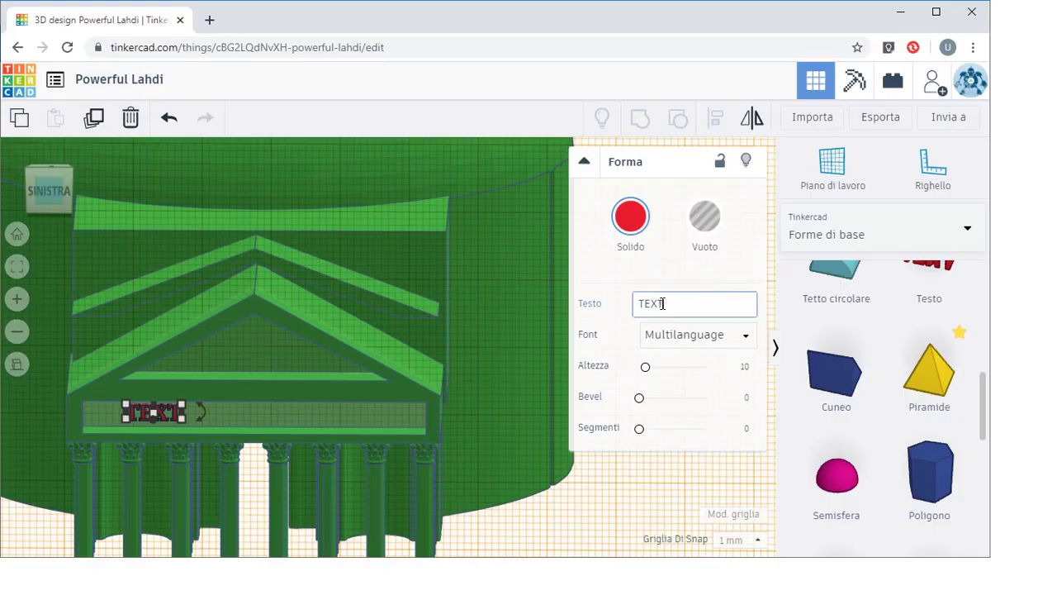
left_click(661, 303)
key("BackSpace")
key("BackSpace")
key("BackSpace")
key("BackSpace")
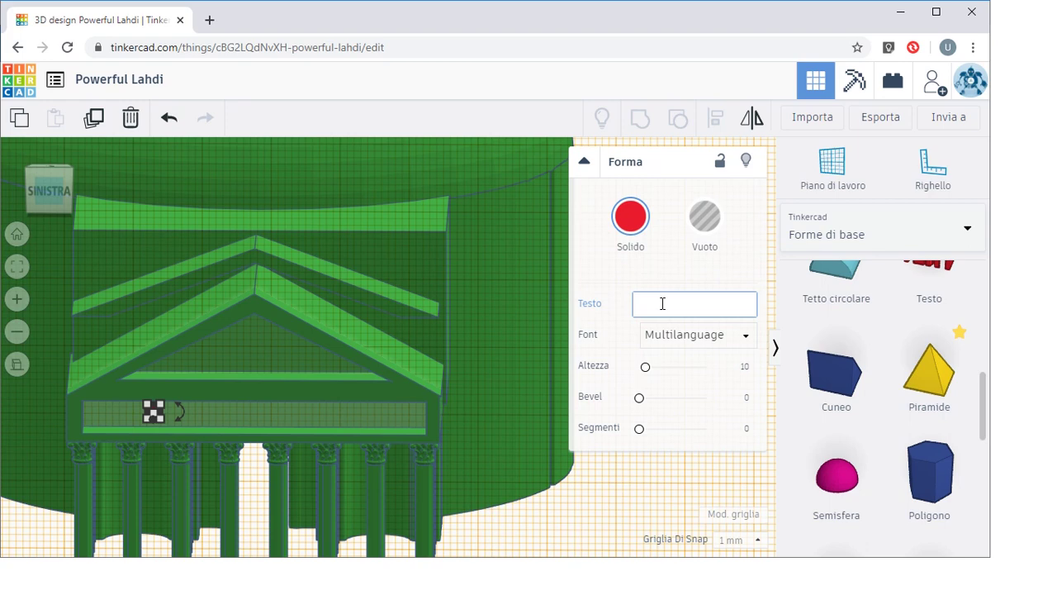
type("M")
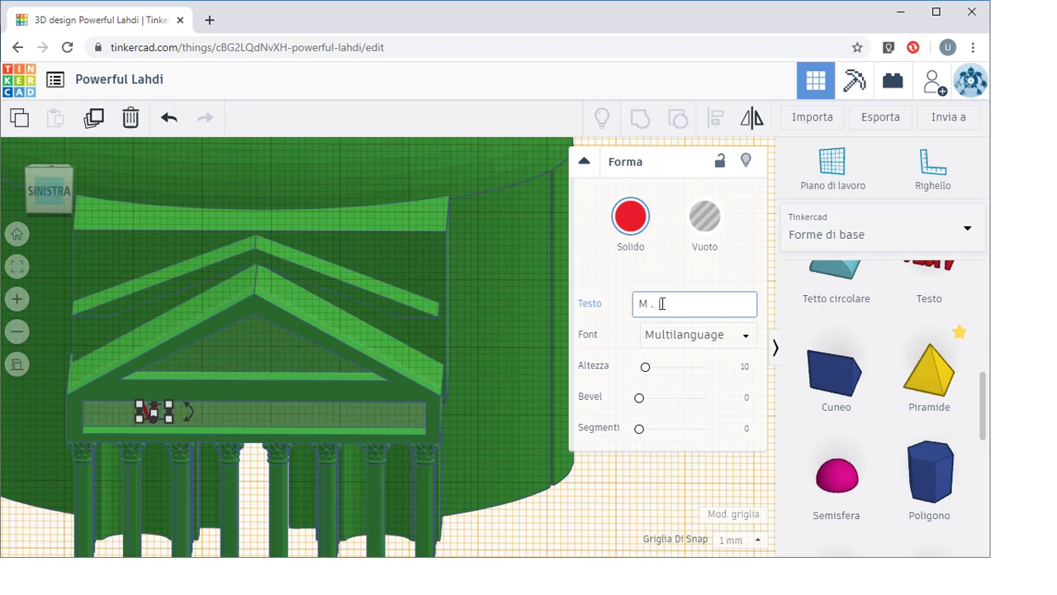
type(". AGRIPPA")
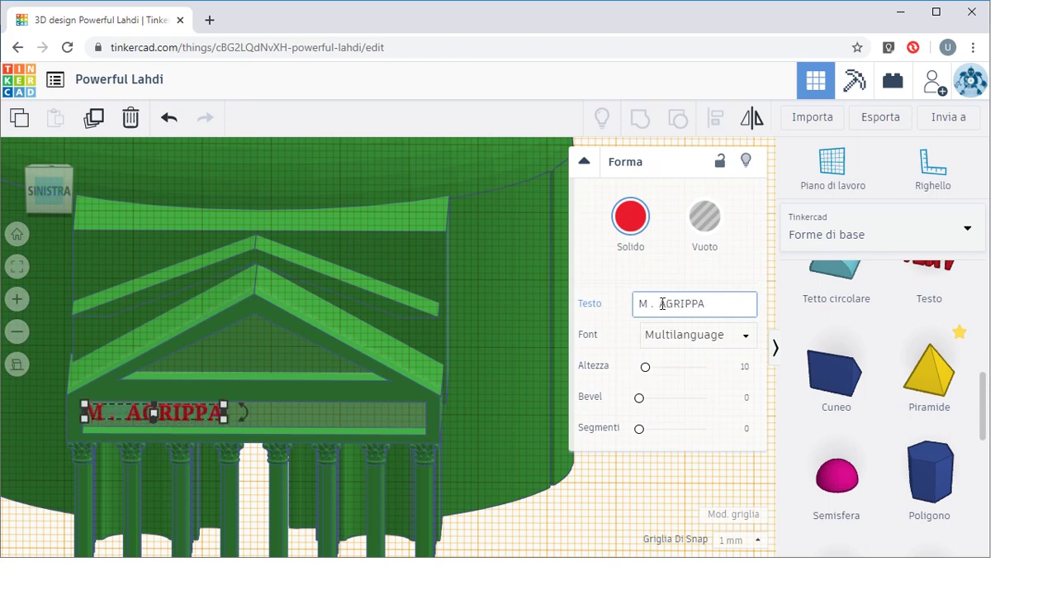
left_click(660, 303)
key("BackSpace")
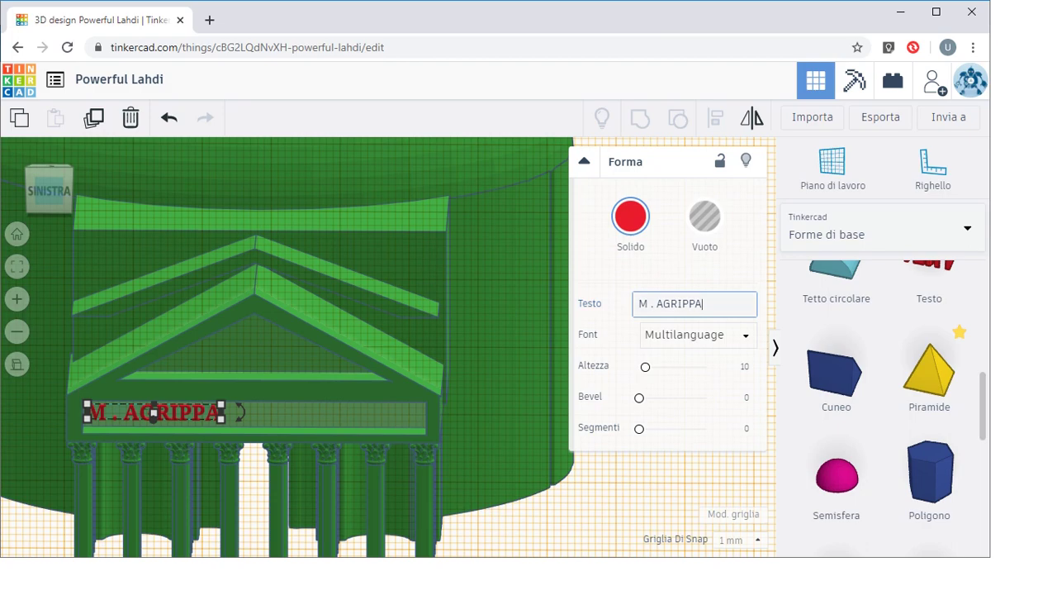
left_click(475, 573)
left_click(551, 520)
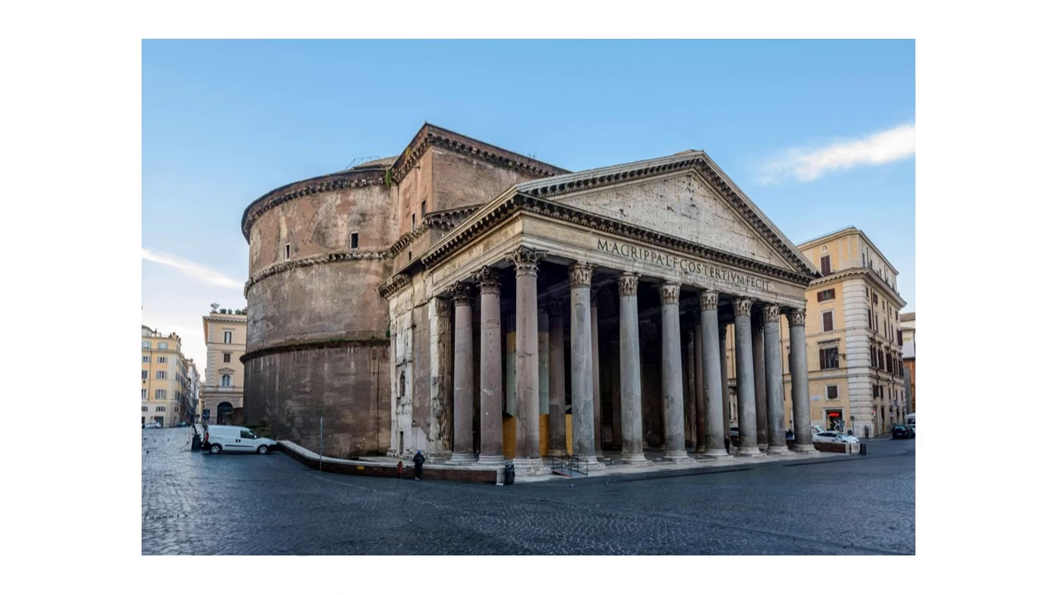
key("alt+Tab")
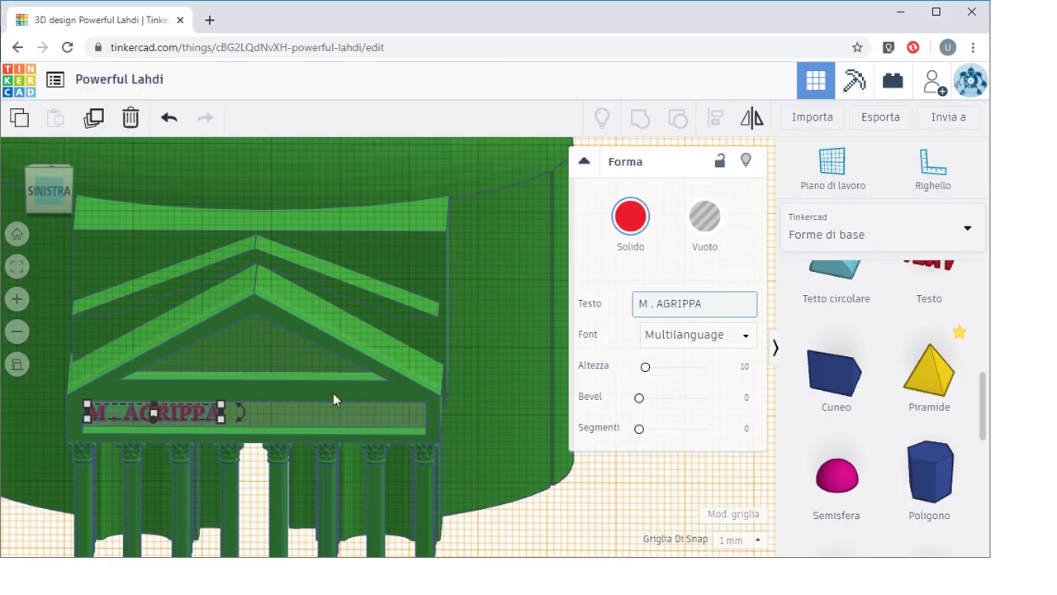
Select the building and the inscription together and align them so the text is centred across the facade
left_click(202, 425, "shift")
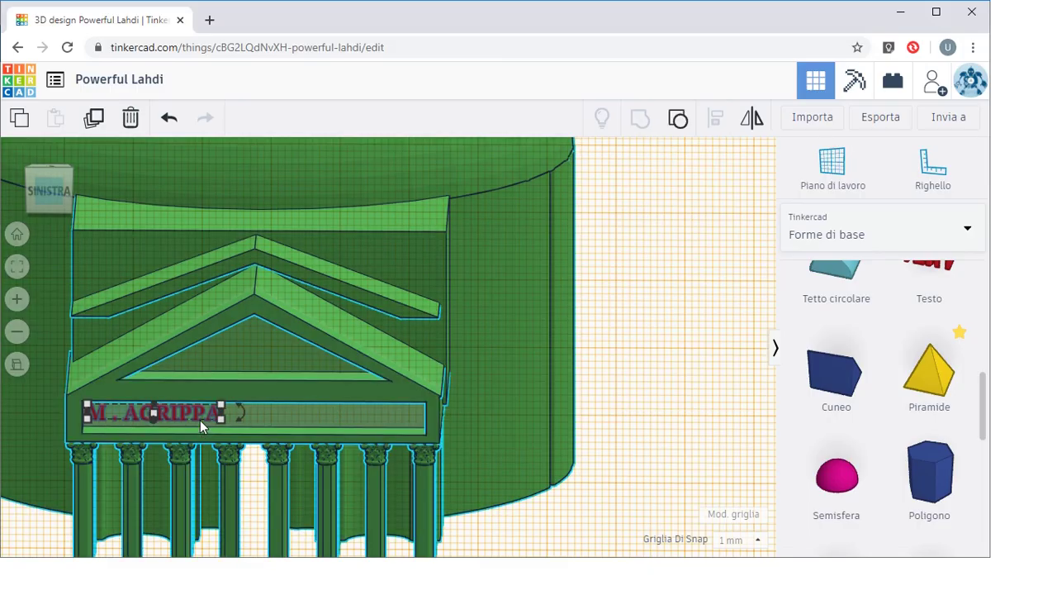
key("ctrl+g")
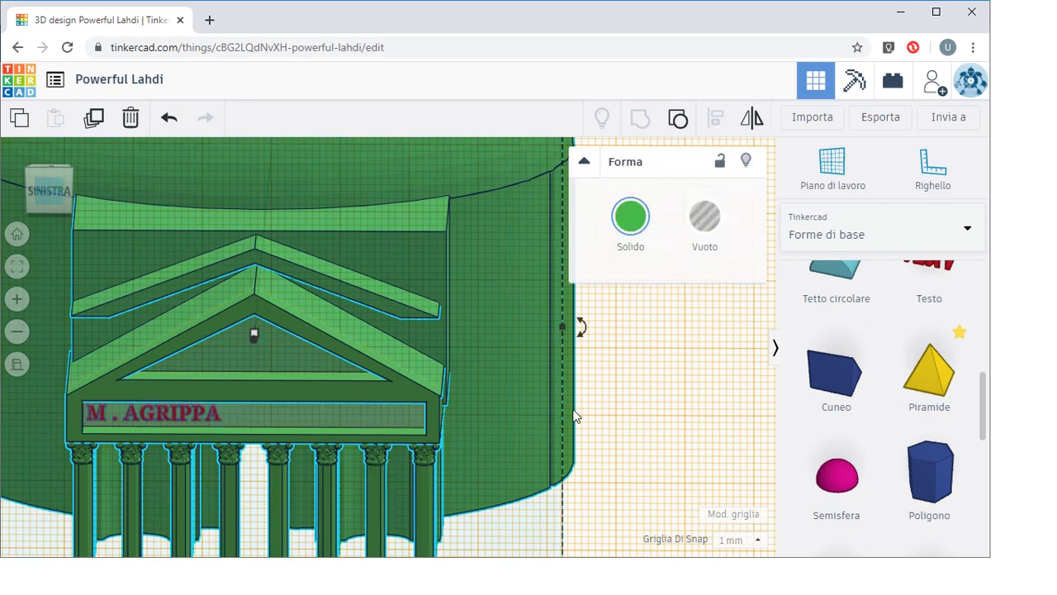
left_click(648, 486)
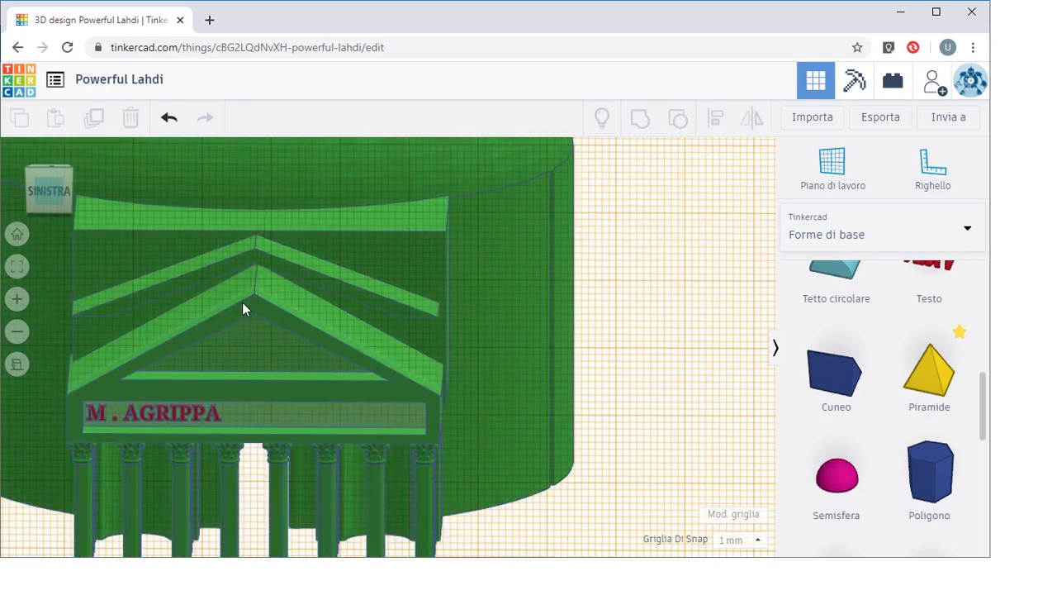
left_click(200, 417)
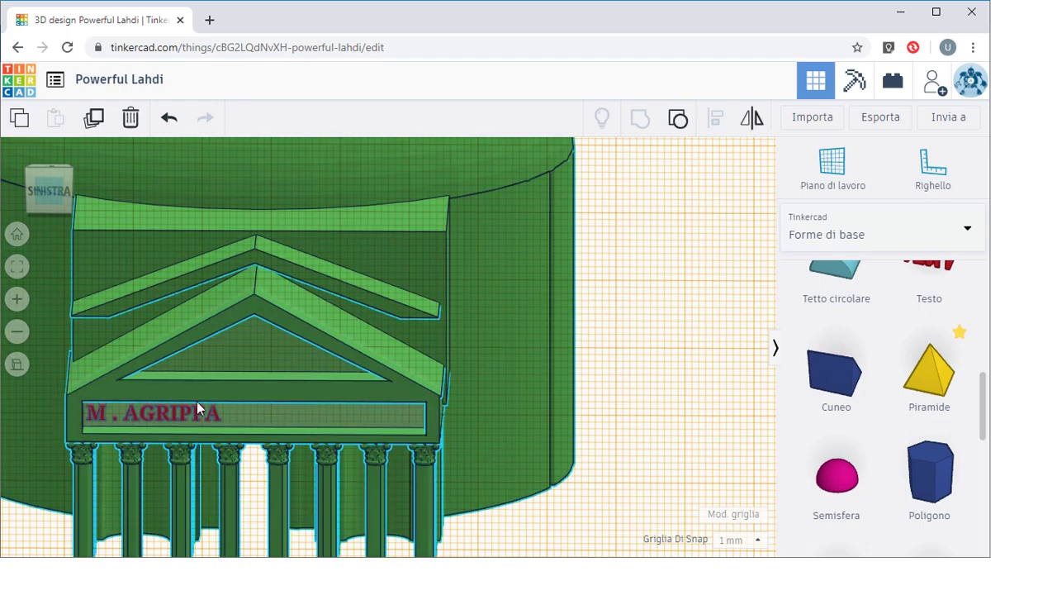
left_click(189, 417)
left_click(183, 418, "shift")
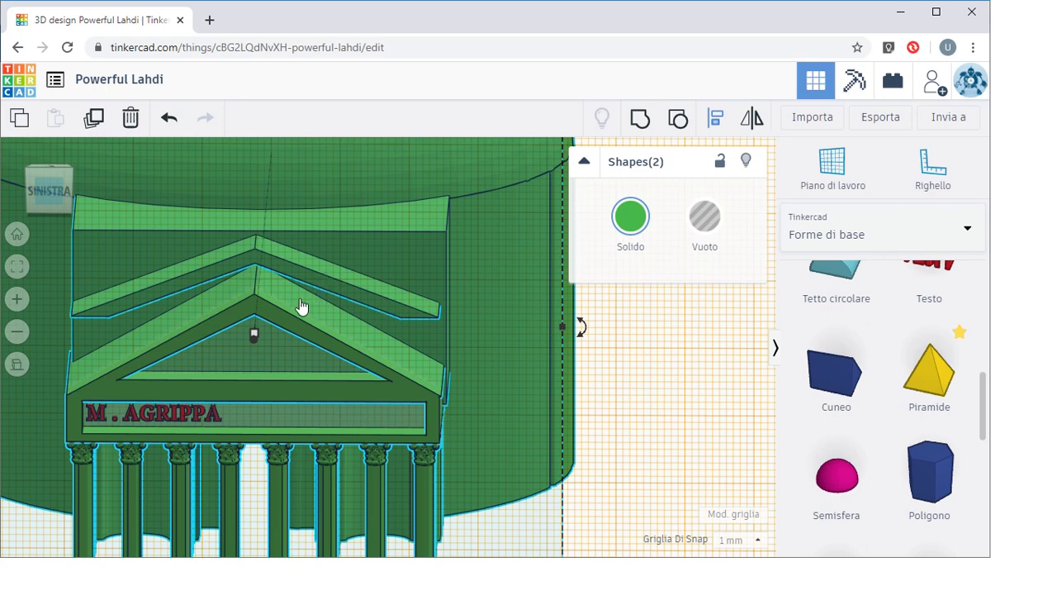
right_click_drag(226, 346, 280, 332)
scroll(280, 325, "down", 4)
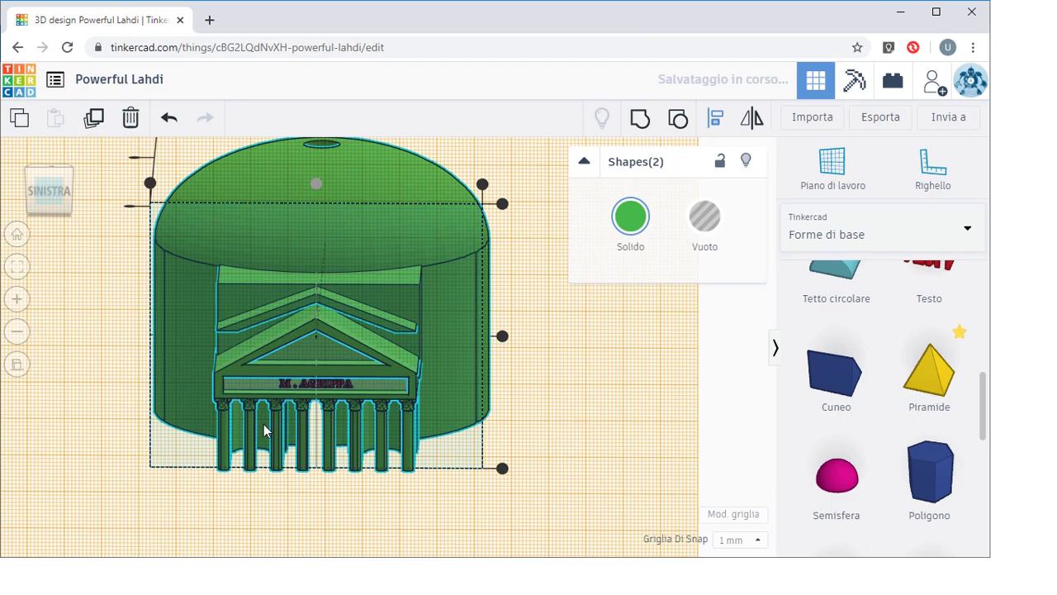
left_click(295, 399)
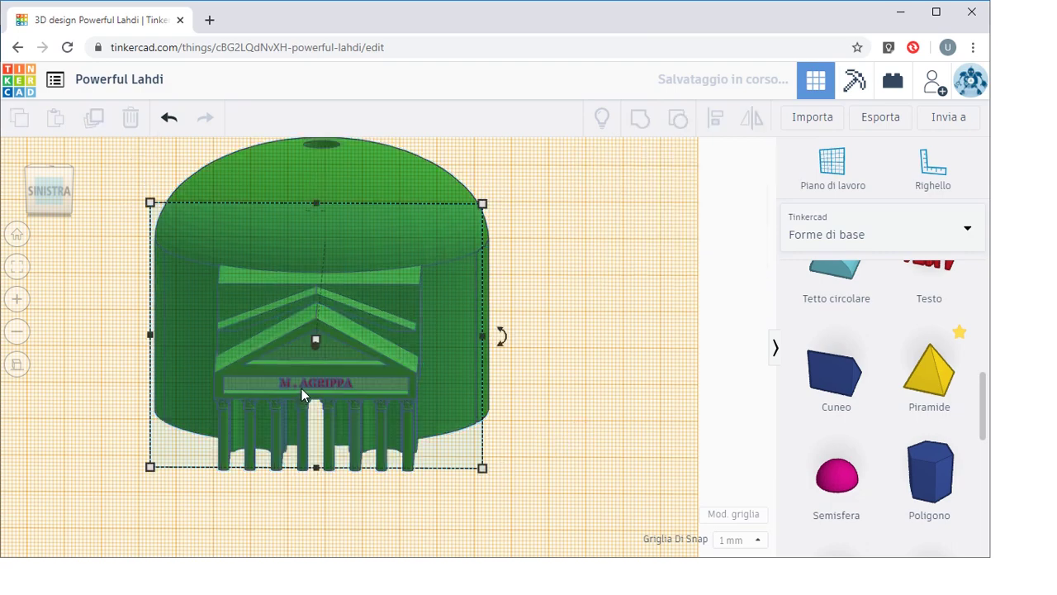
Set the inscription text's thickness to 6 mm and turn it into a hole
scroll(302, 388, "up", 5)
scroll(302, 391, "up", 4)
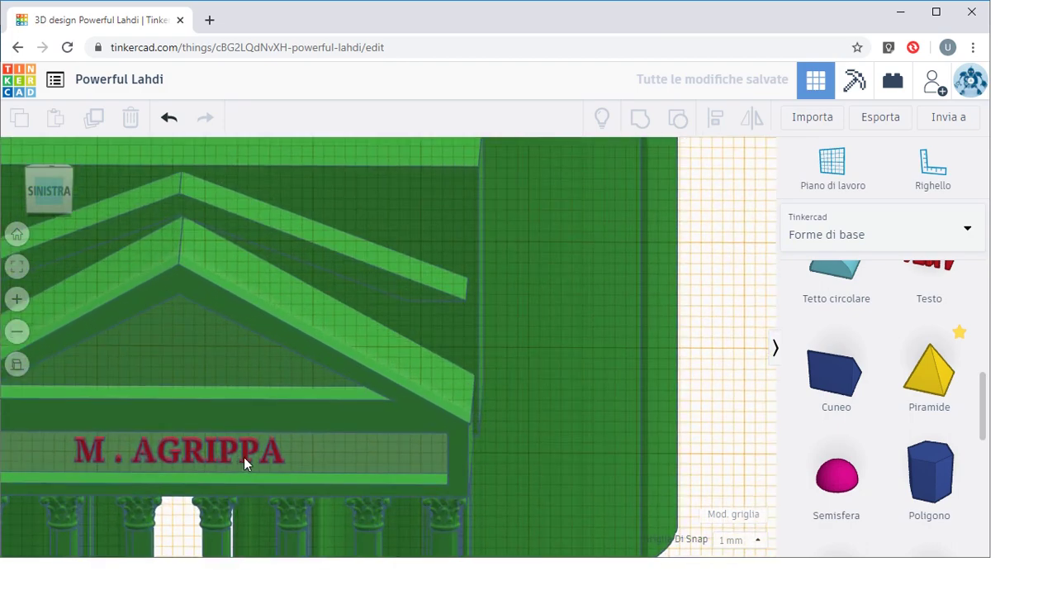
left_click(243, 456)
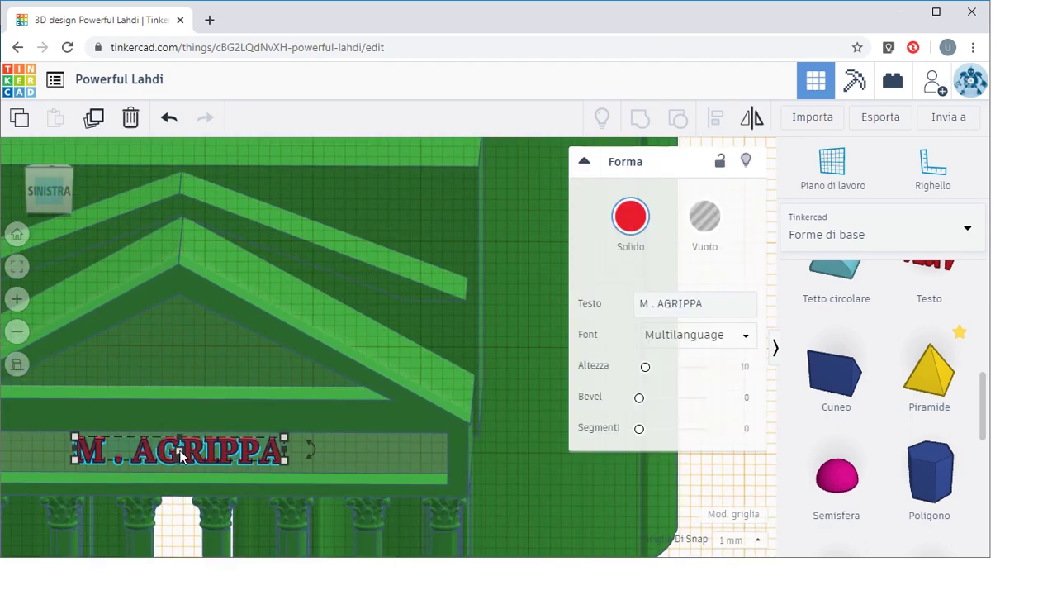
left_click_drag(180, 451, 175, 460)
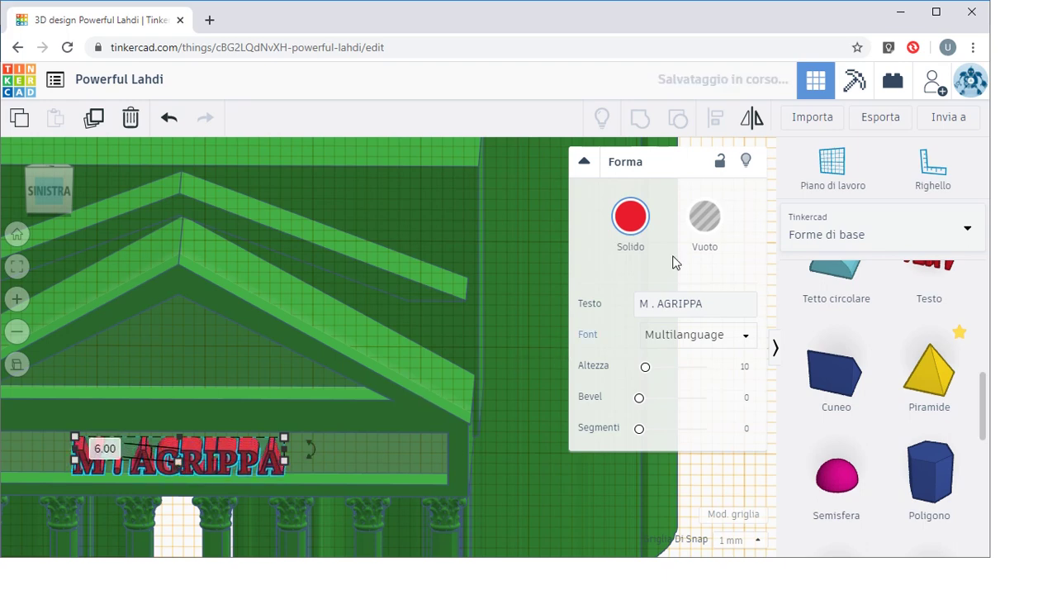
key("h")
Push the text hole back 3 mm into the band and group it with the building to engrave the inscription
left_click(179, 468)
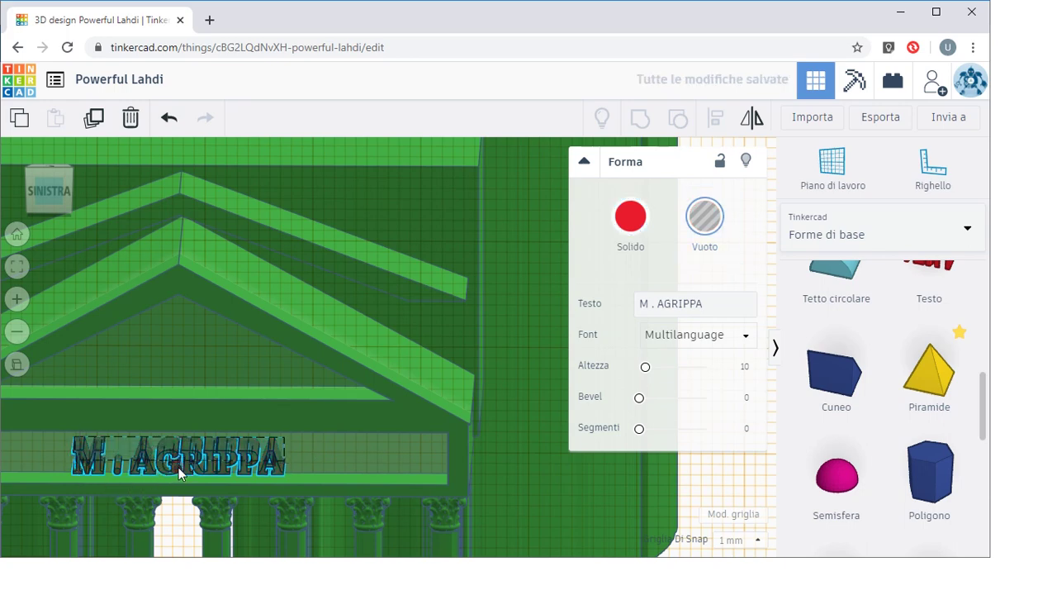
left_click_drag(178, 466, 235, 465)
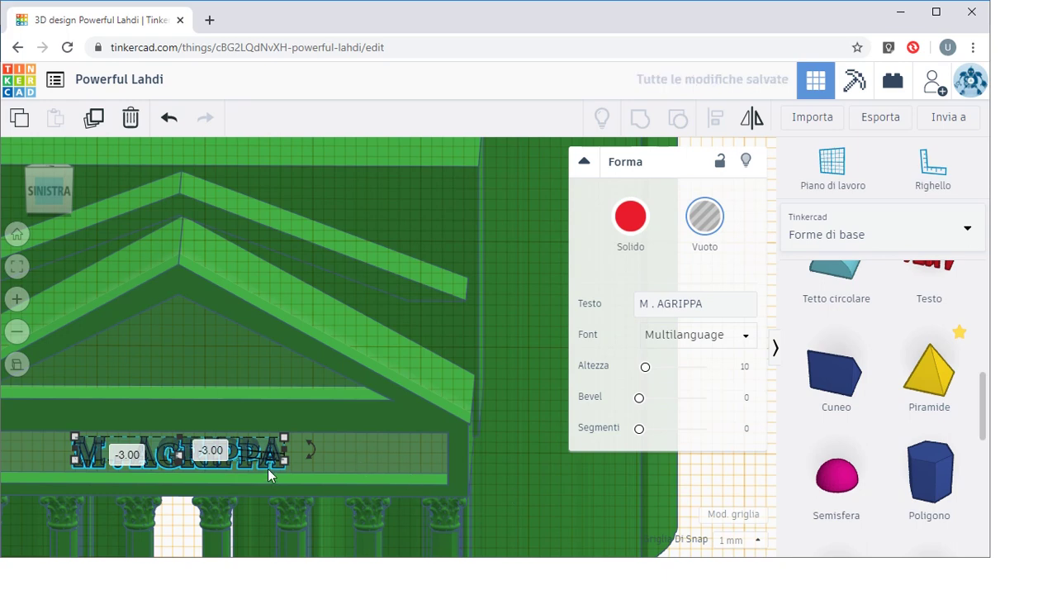
left_click(371, 449, "shift")
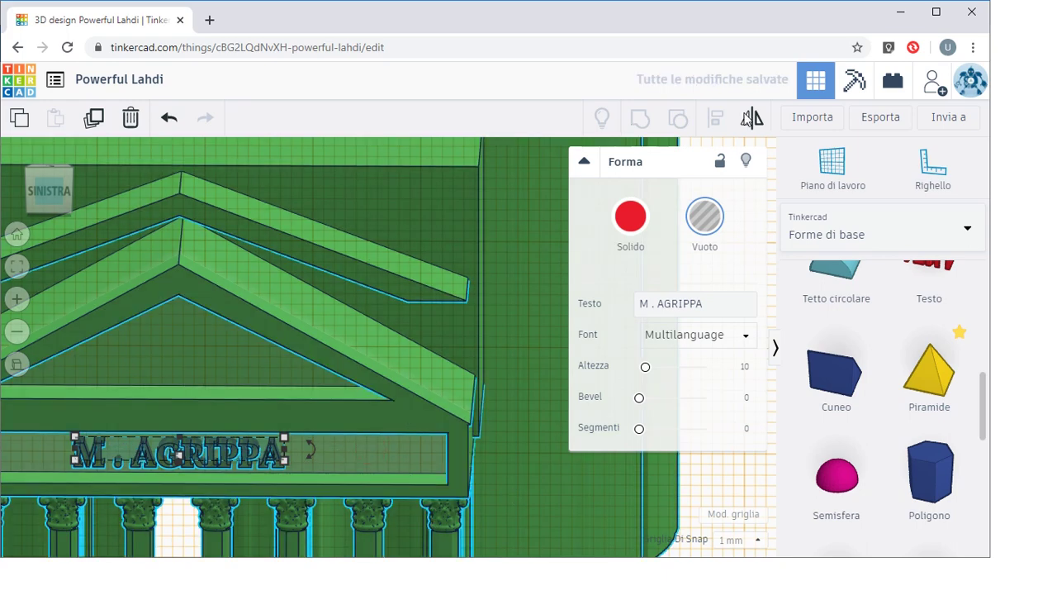
left_click(640, 119)
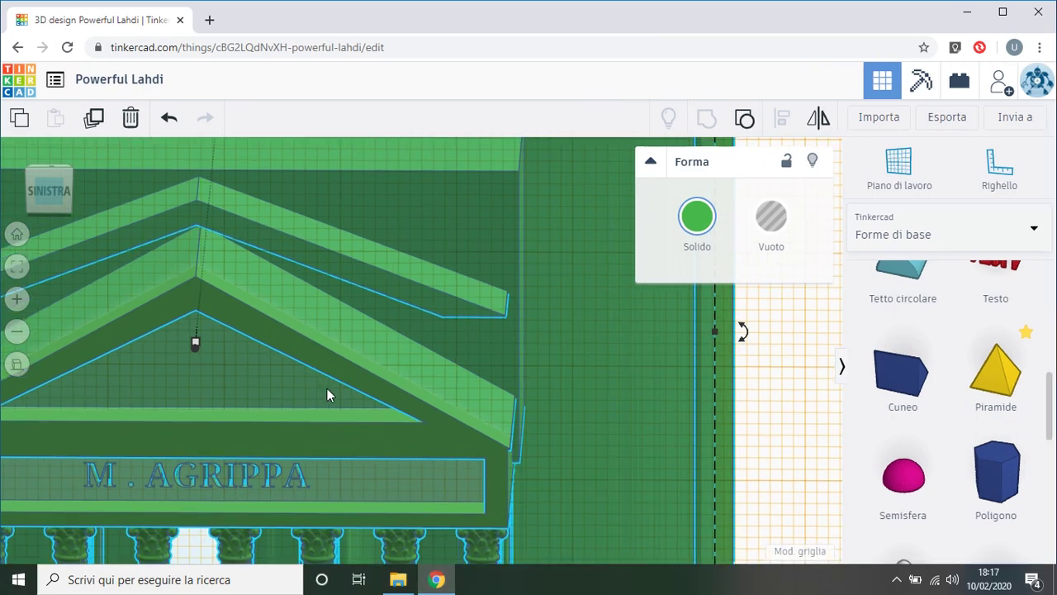
right_click_drag(327, 388, 368, 388)
scroll(368, 388, "down", 1)
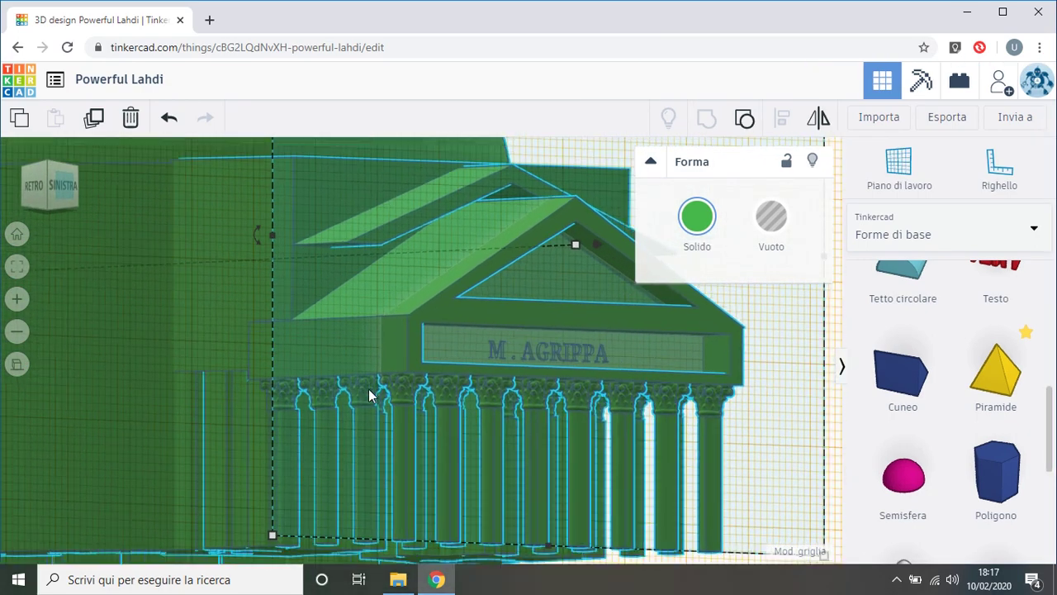
Hide the whole Pantheon building and return the workplane to the original base plane
scroll(369, 395, "down", 5)
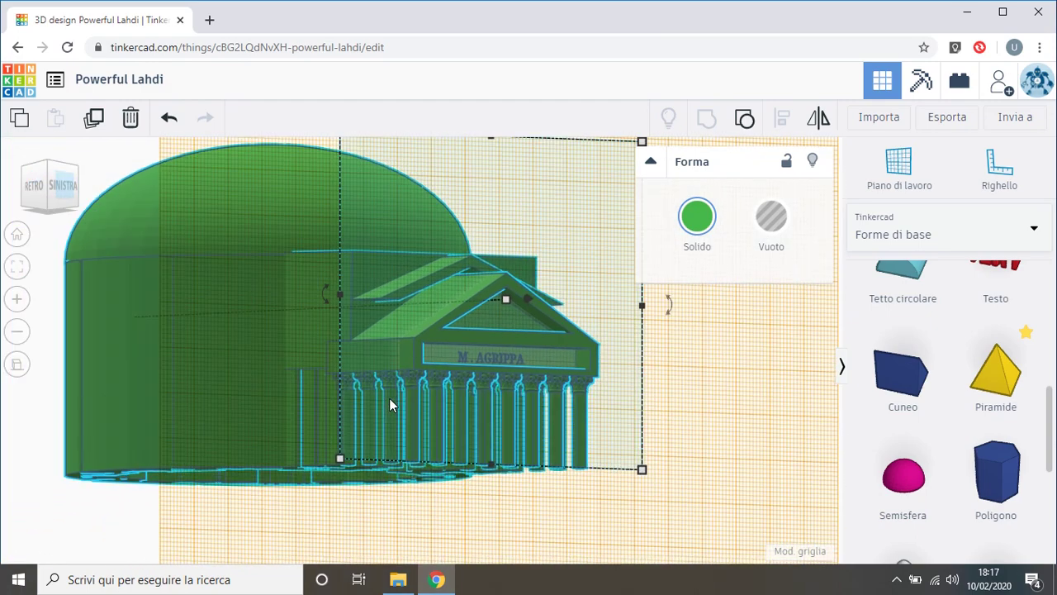
scroll(389, 398, "down", 3)
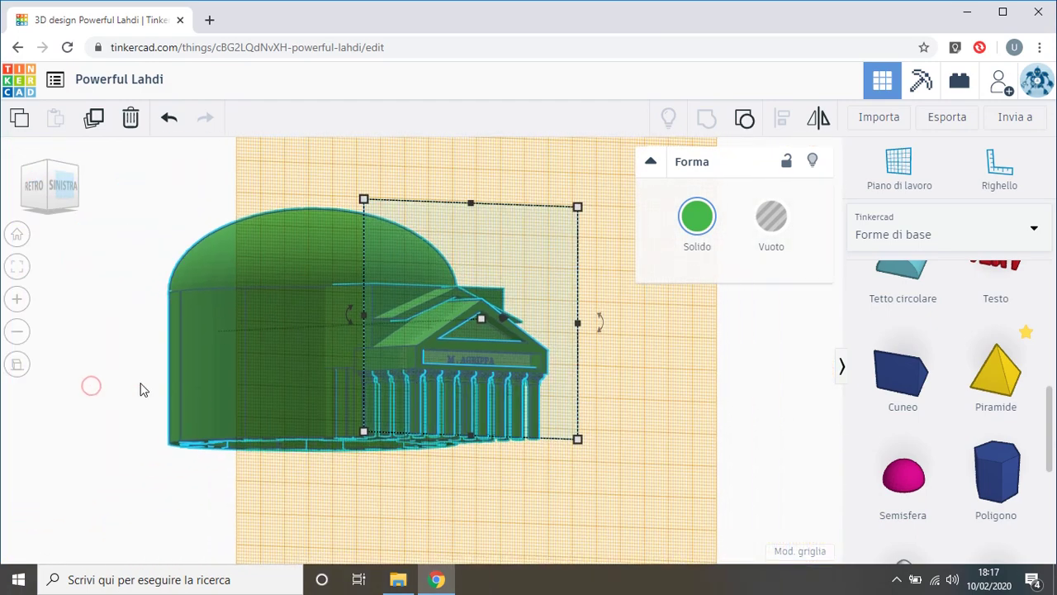
right_click_drag(418, 376, 303, 402)
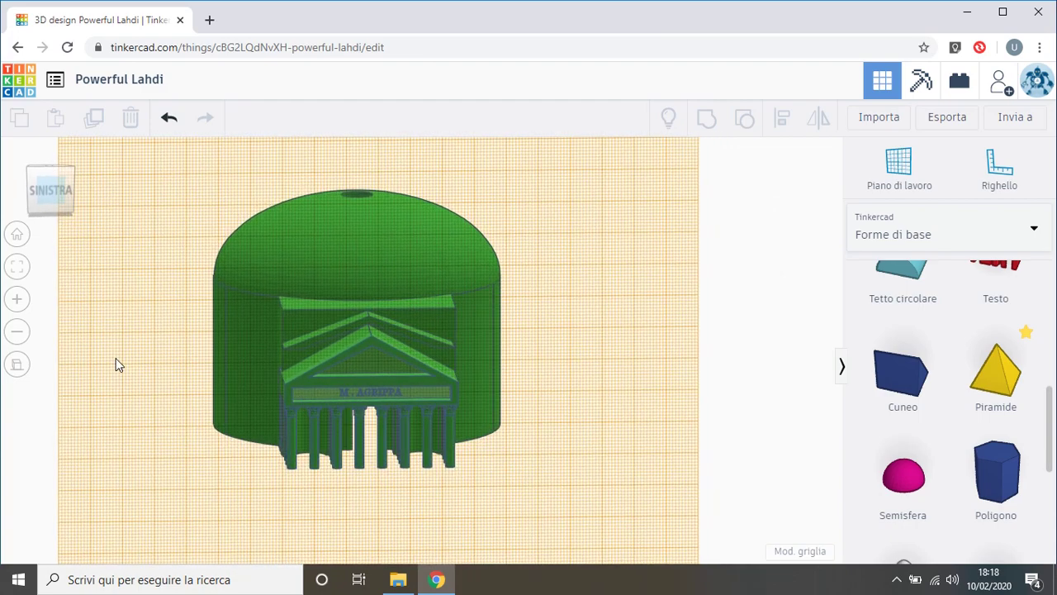
right_click_drag(196, 371, 245, 379)
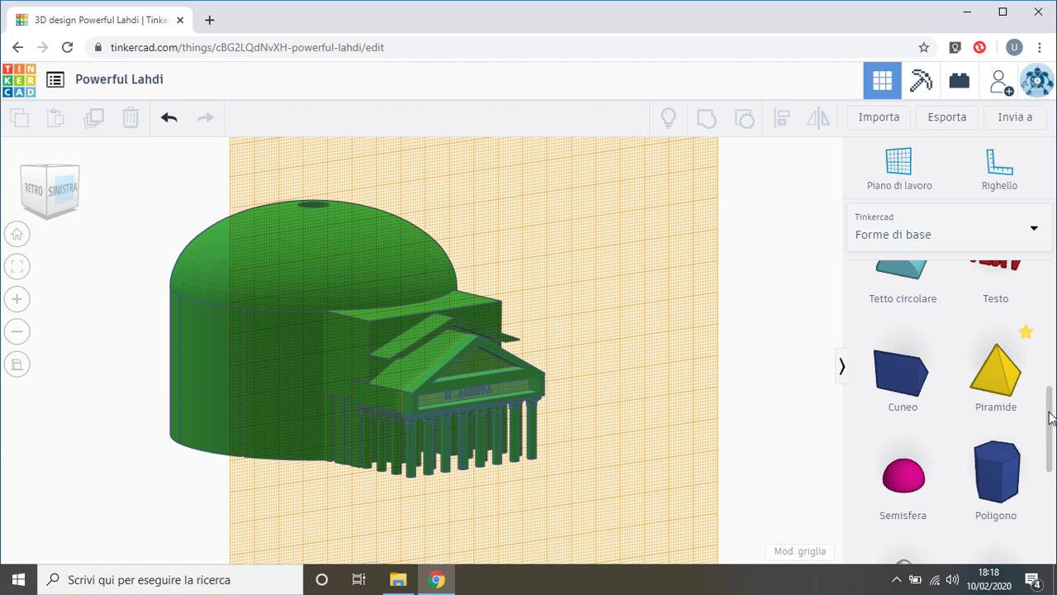
left_click_drag(1050, 417, 1053, 481)
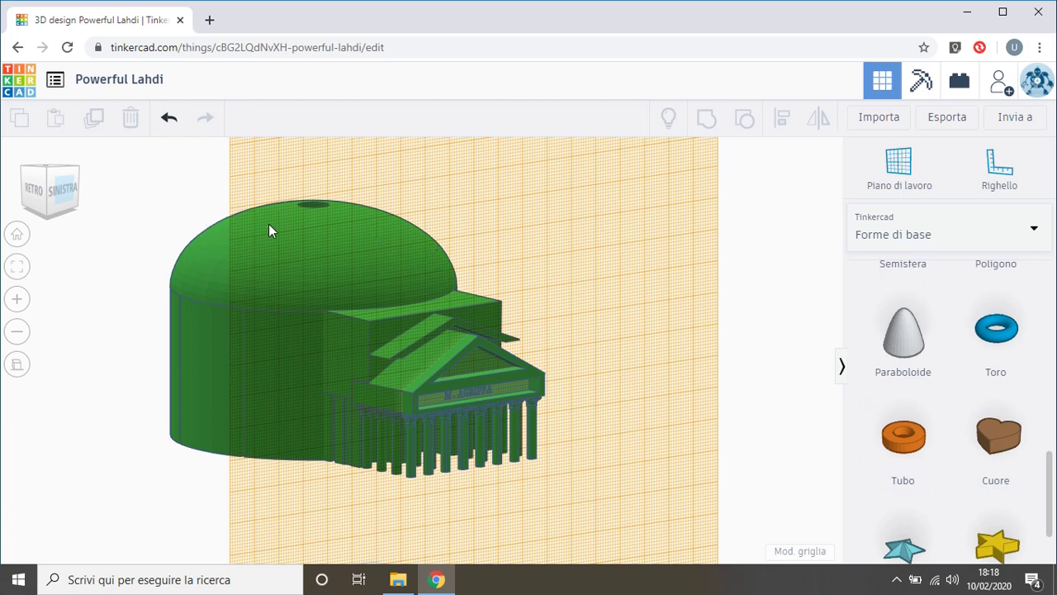
left_click(218, 252)
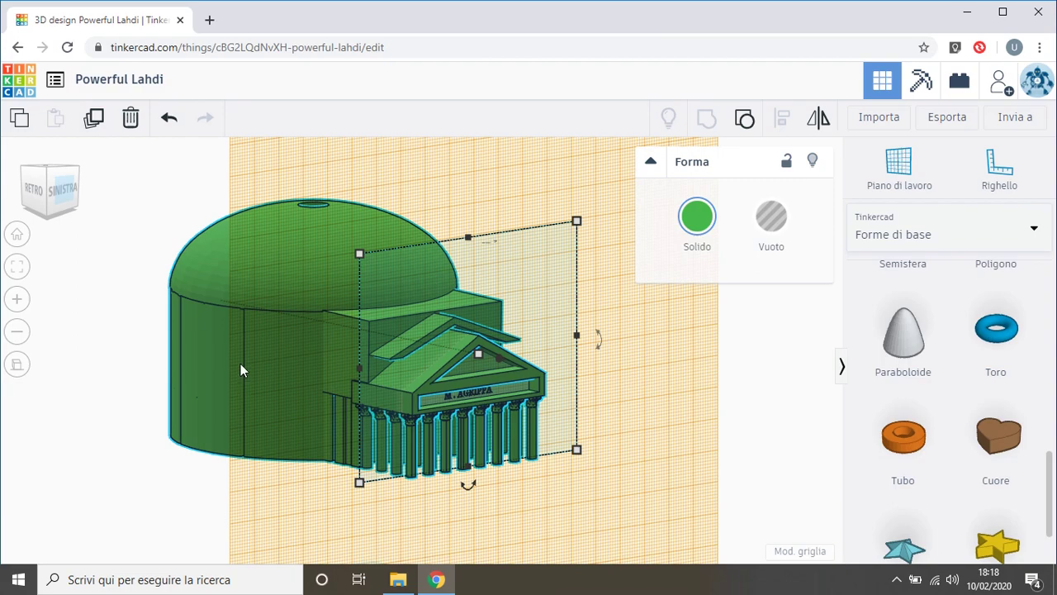
scroll(206, 361, "down", 5)
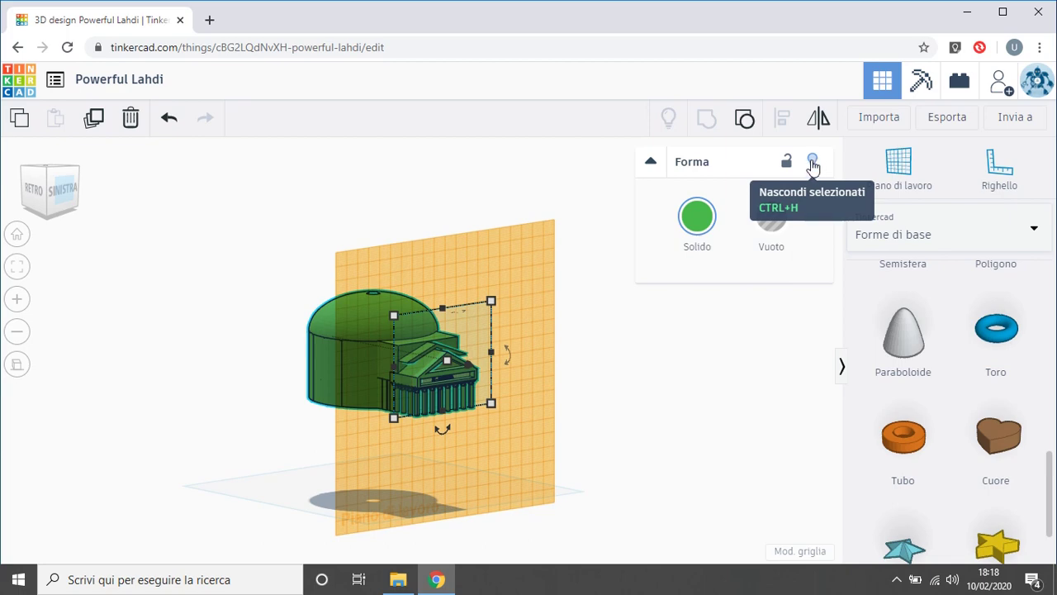
left_click(812, 162)
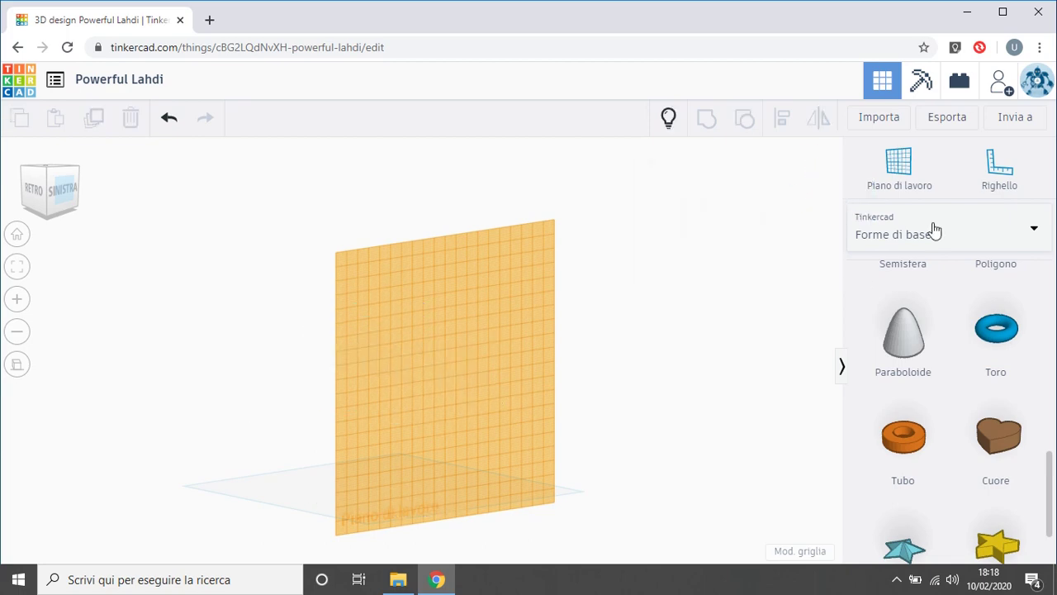
left_click(906, 159)
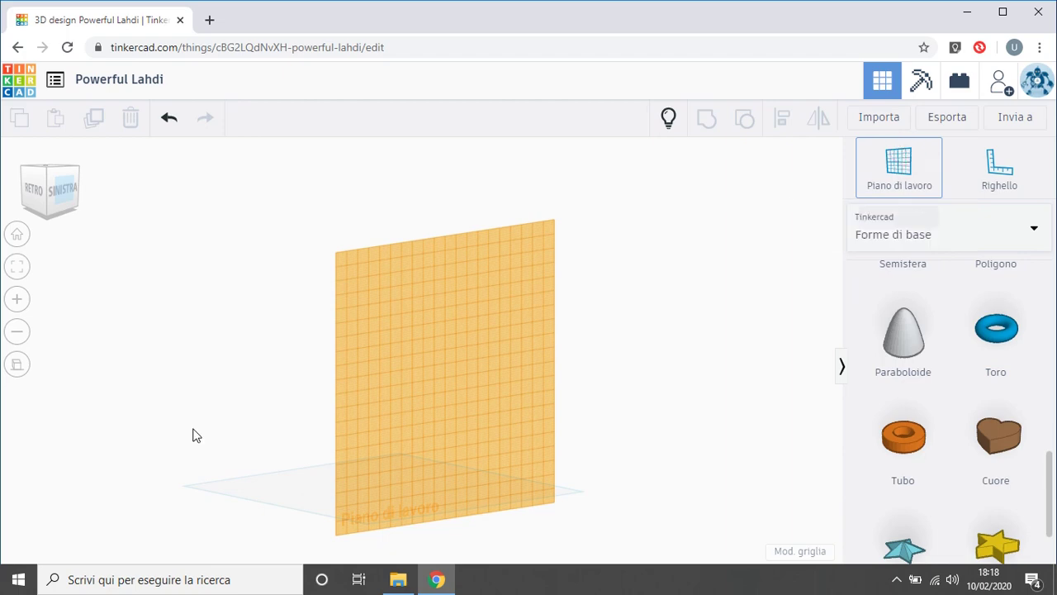
left_click(278, 500)
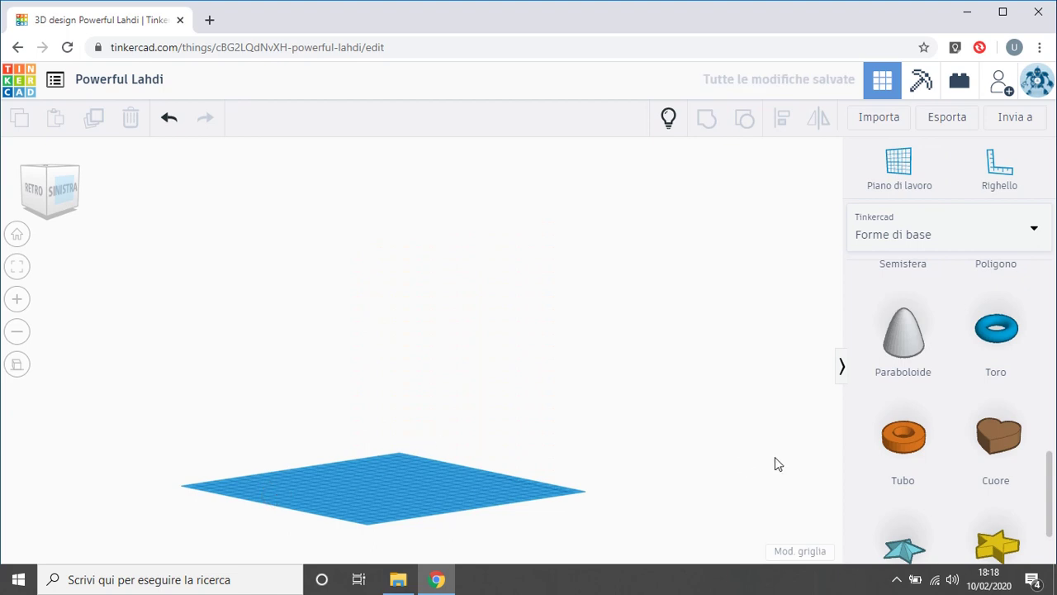
Place a tube on the base workplane and set its footprint to 50 by 50 mm
left_click(915, 445)
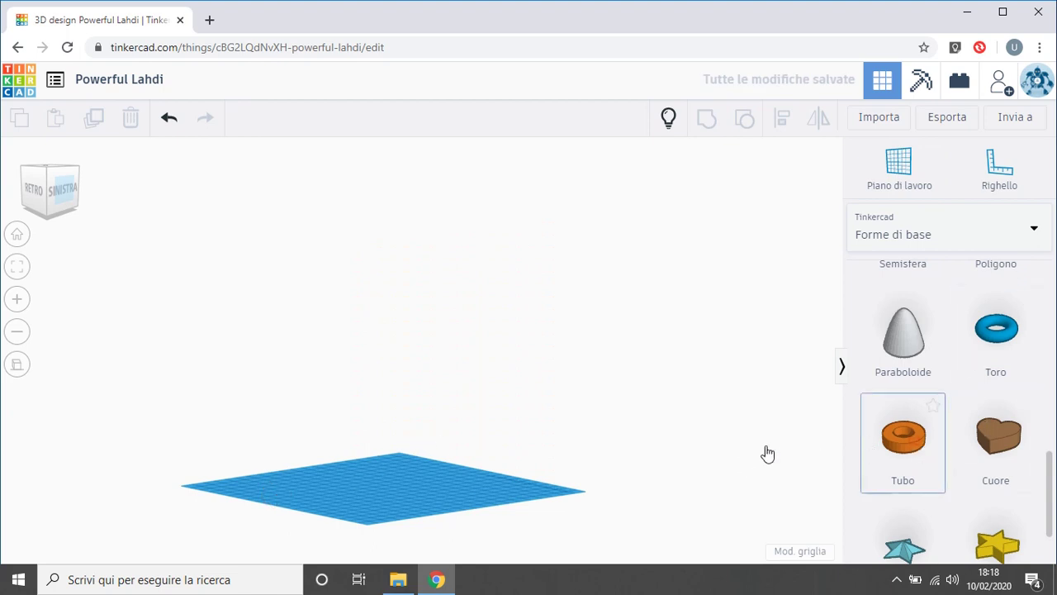
left_click(434, 472)
right_click_drag(434, 472, 432, 535)
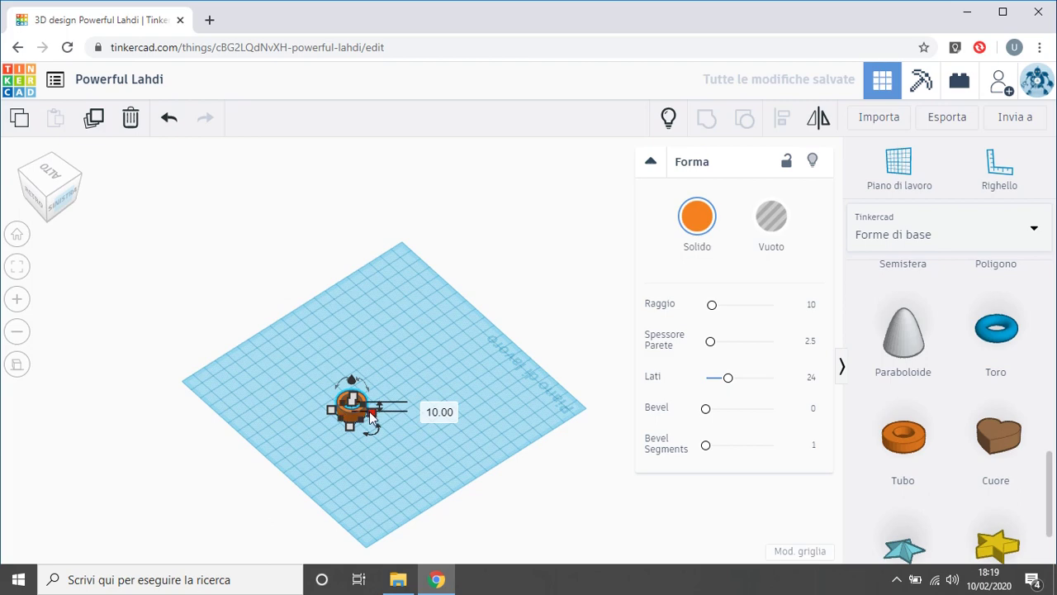
left_click(415, 367)
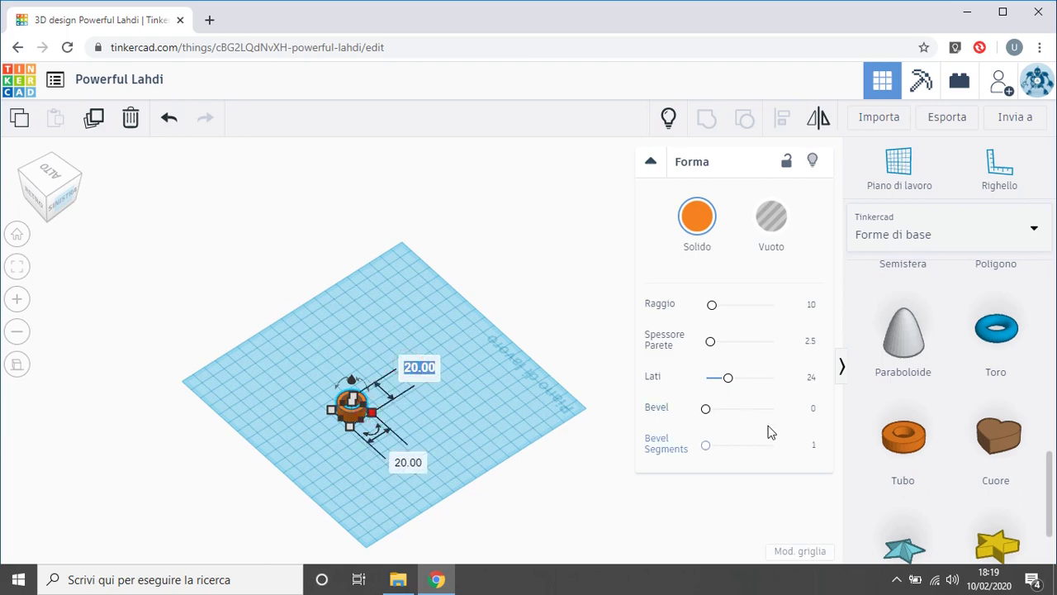
type("50")
left_click(408, 463)
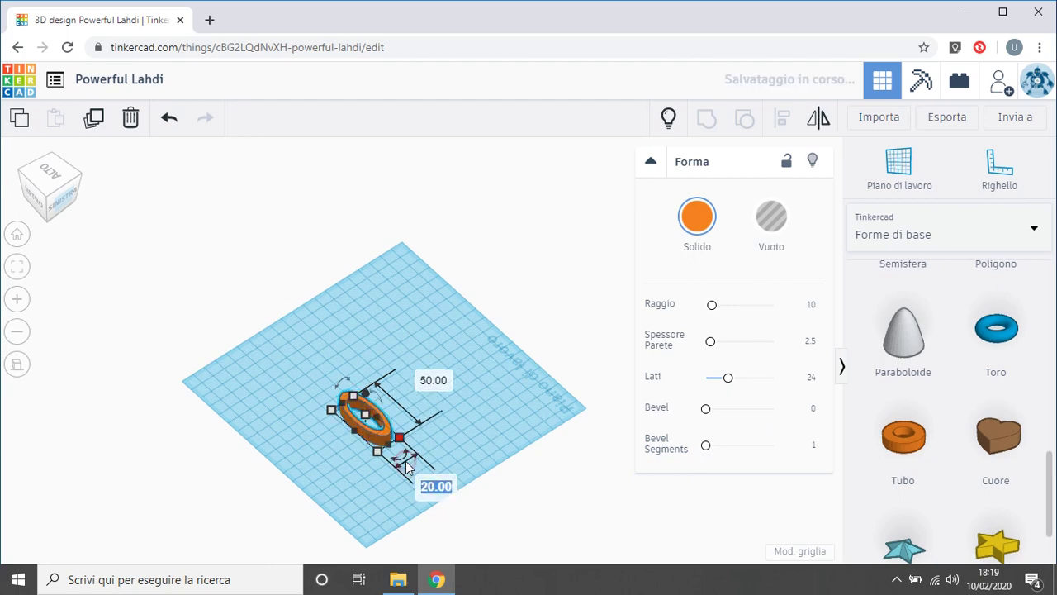
type("50")
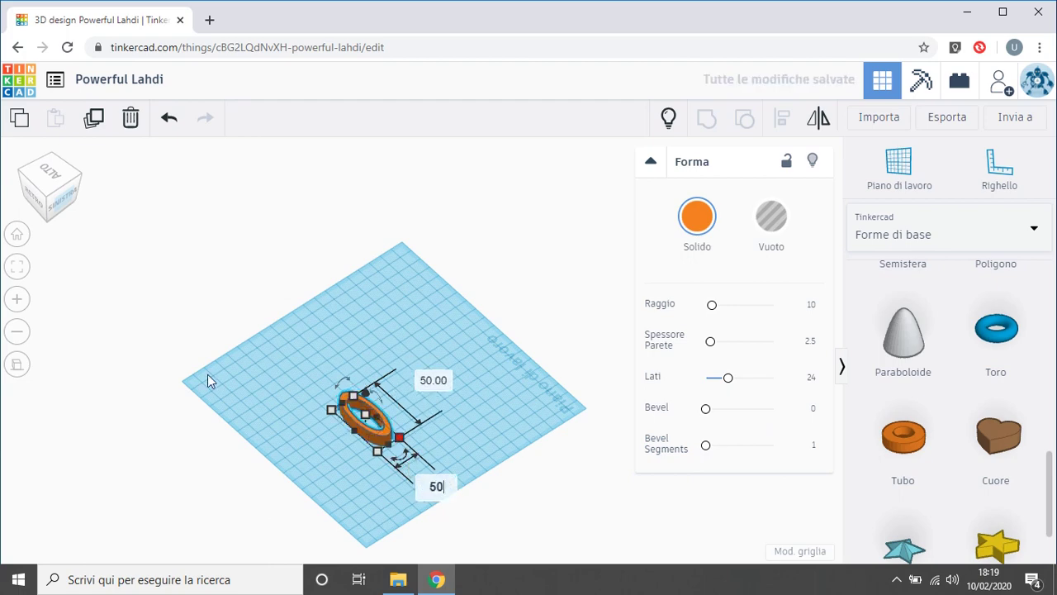
key("Return")
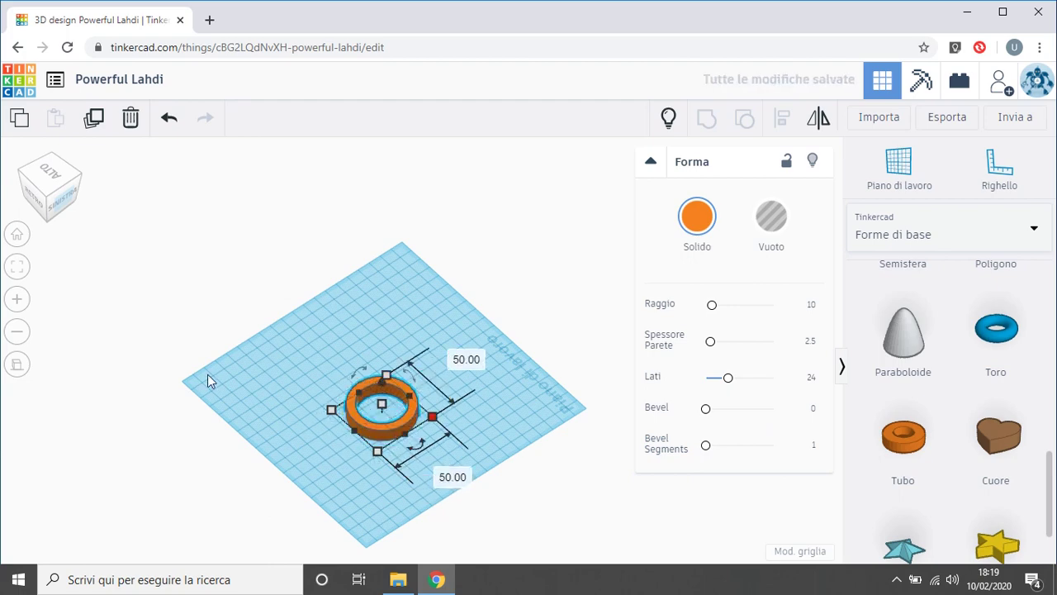
left_click(264, 429)
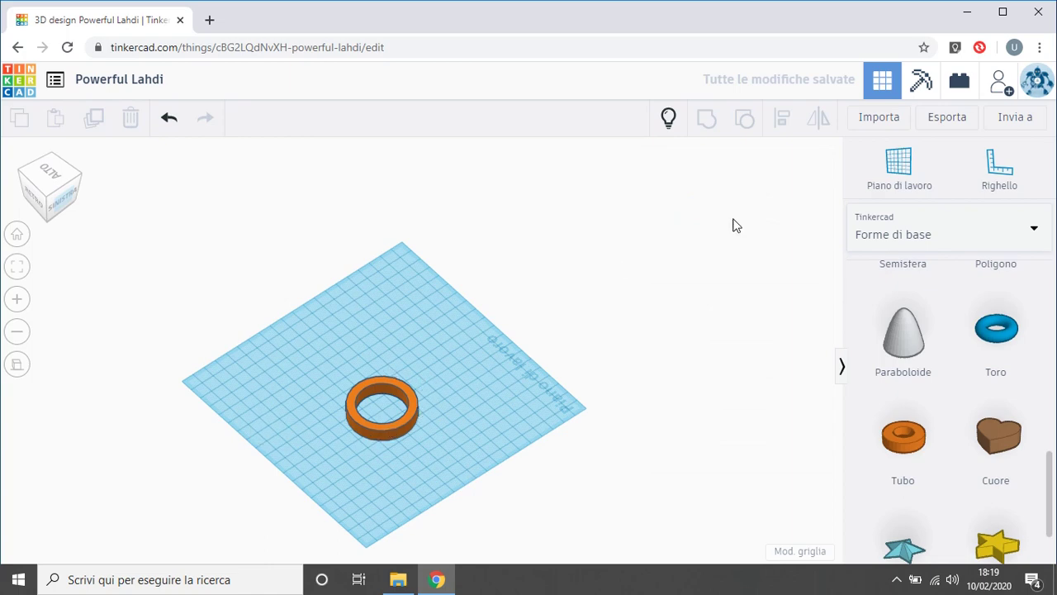
Set the workplane on the tube's upper face and add a second tube there with a 45 by 45 mm footprint
left_click(905, 157)
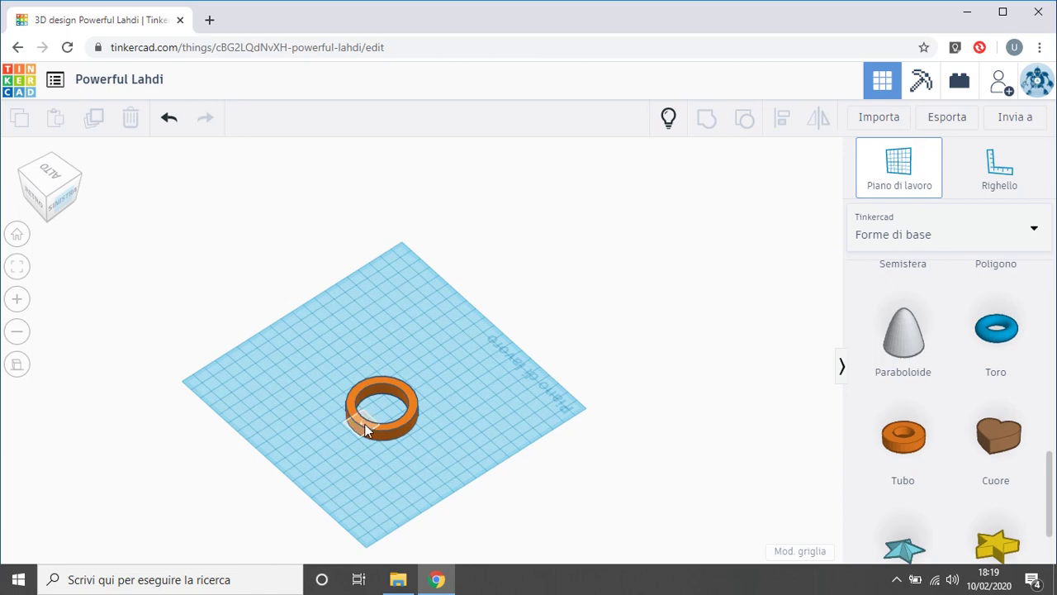
left_click(365, 423)
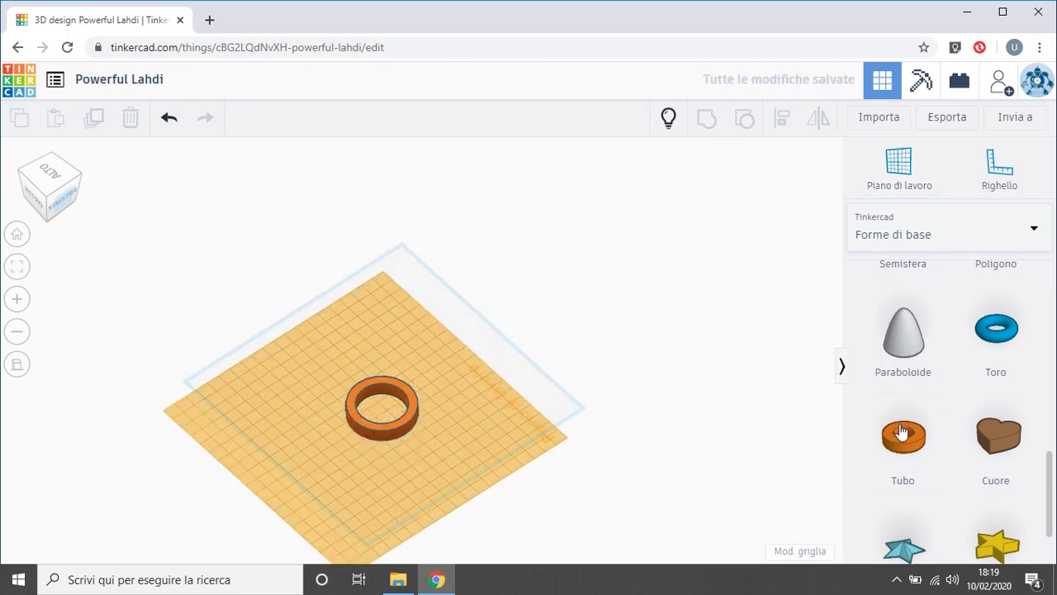
left_click_drag(902, 437, 393, 419)
mouse_move(417, 425)
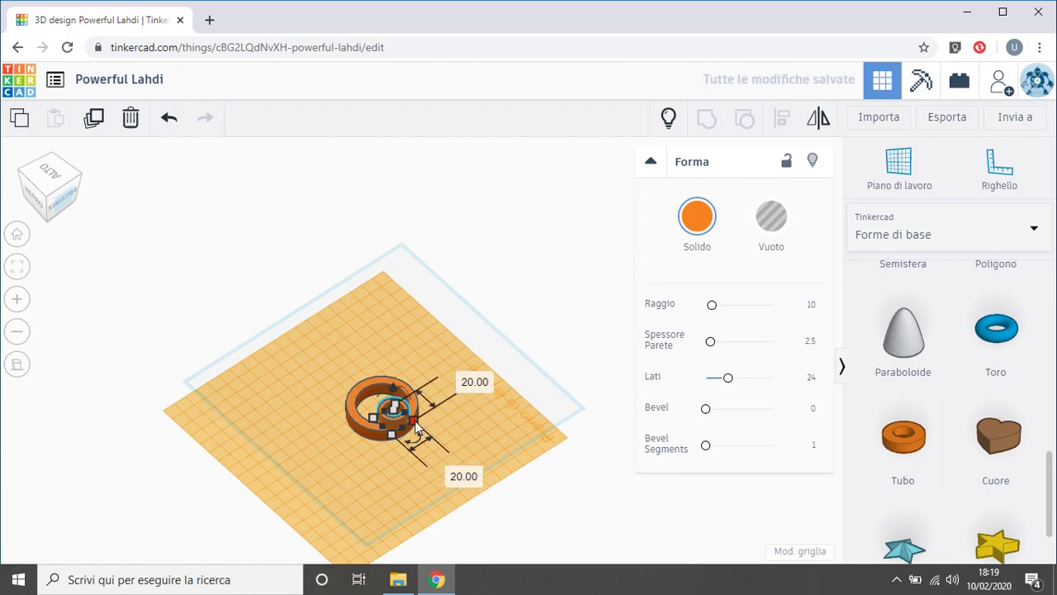
left_click(462, 375)
type("45")
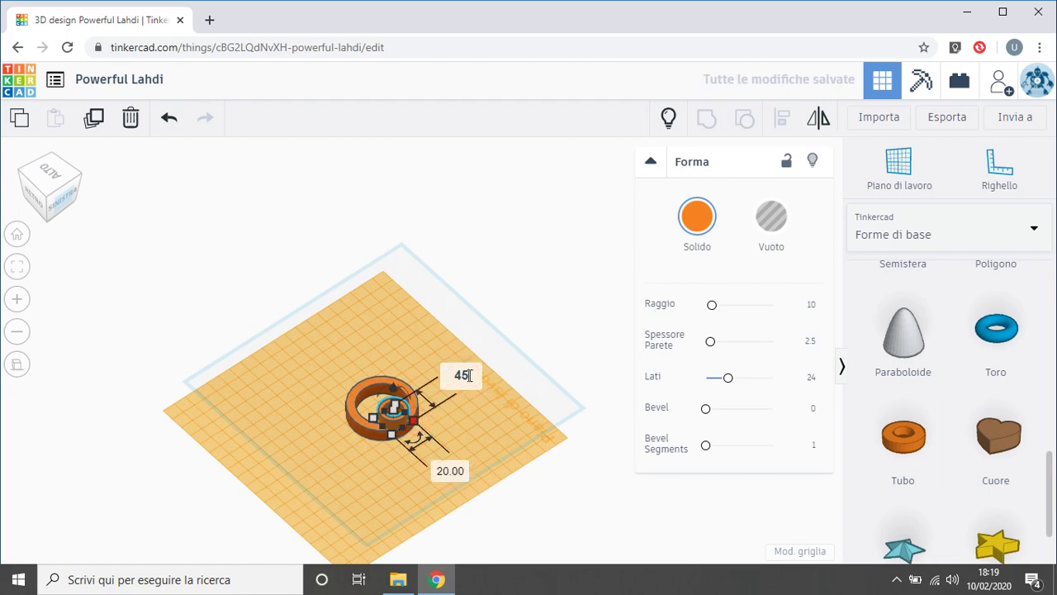
key("Return")
left_click(473, 490)
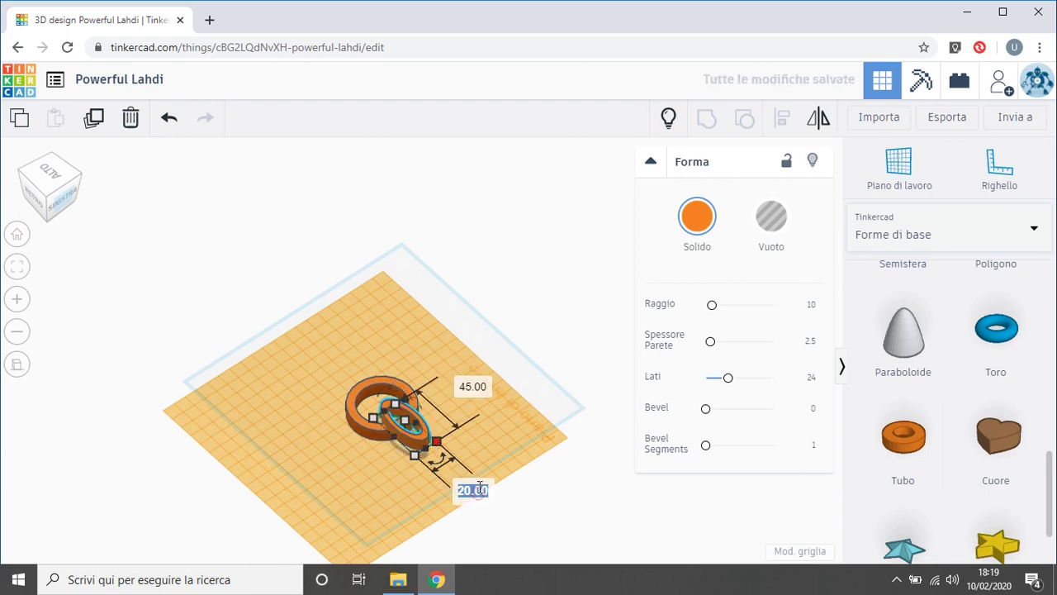
type("45")
left_click(585, 526)
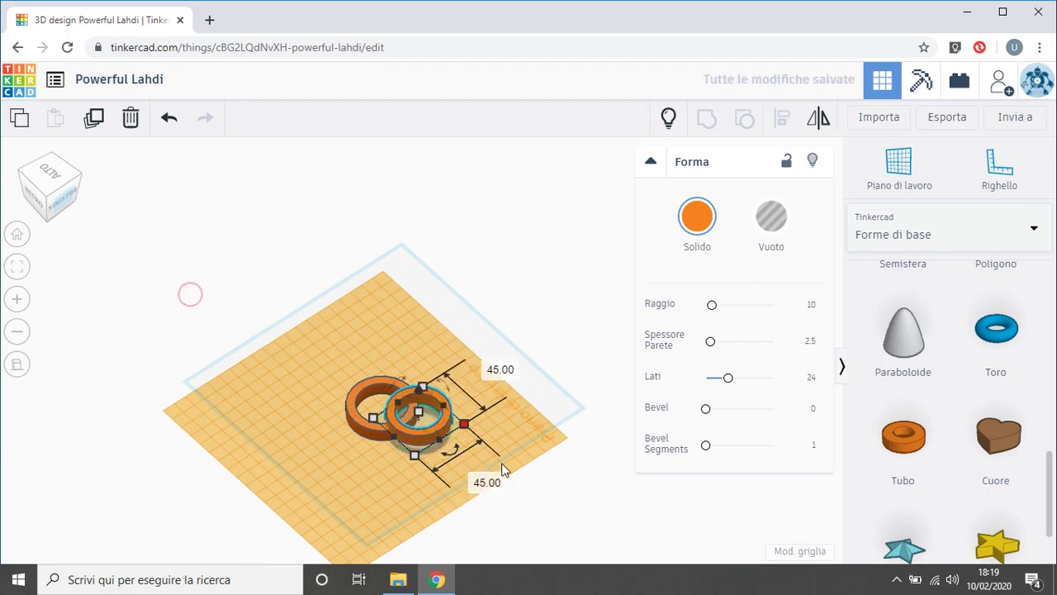
Select both tubes and align their centres in both horizontal directions so they are concentric
mouse_move(506, 469)
left_mouse_down()
mouse_move(548, 484)
mouse_move(562, 507)
mouse_move(568, 499)
left_mouse_up()
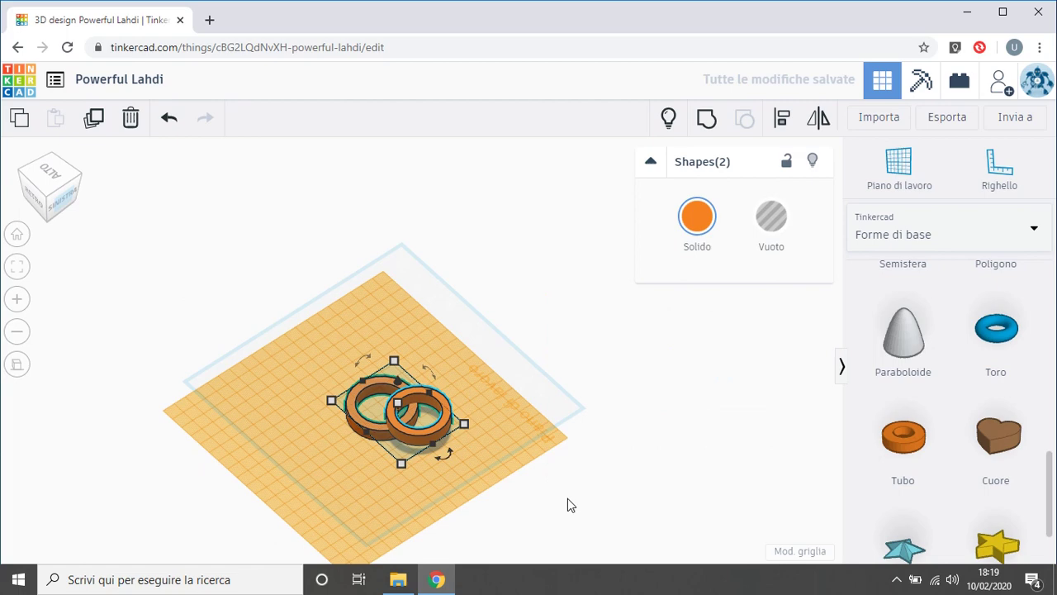
left_click(784, 119)
left_click(352, 440)
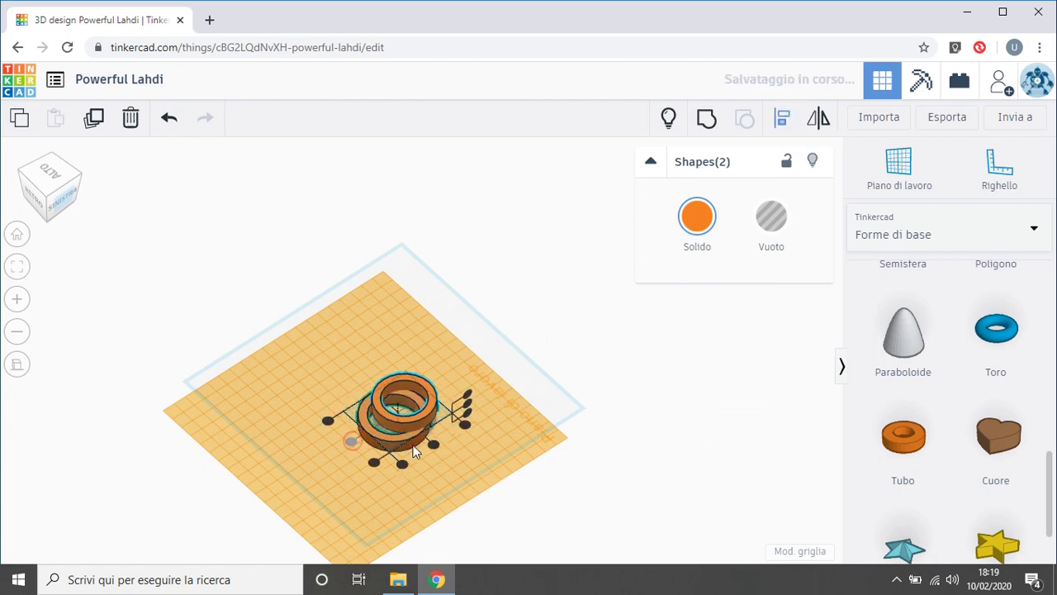
mouse_move(507, 497)
right_mouse_down()
mouse_move(521, 465)
mouse_move(487, 500)
right_mouse_up()
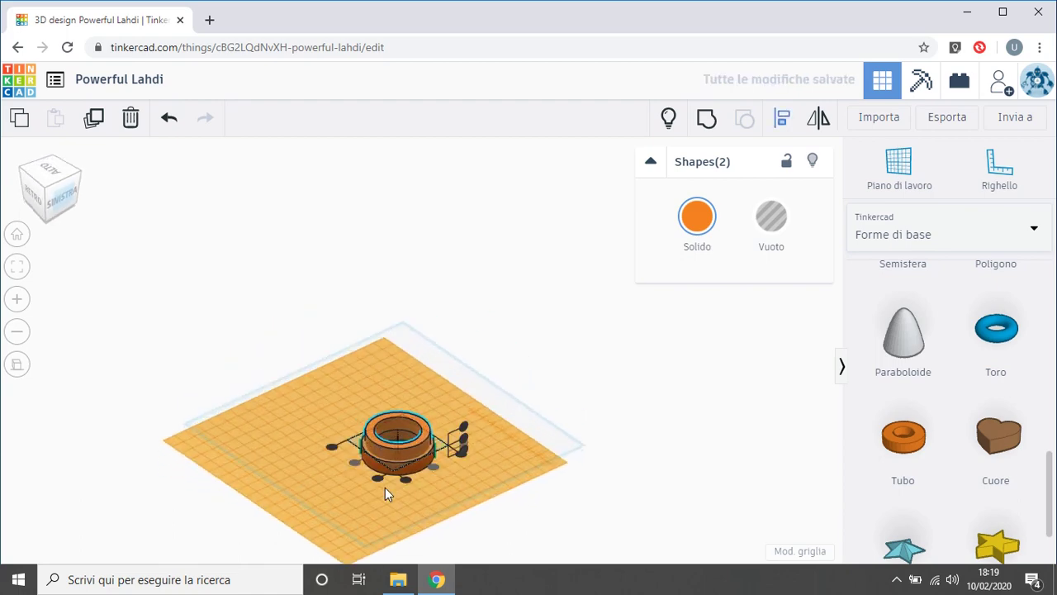
left_click(577, 526)
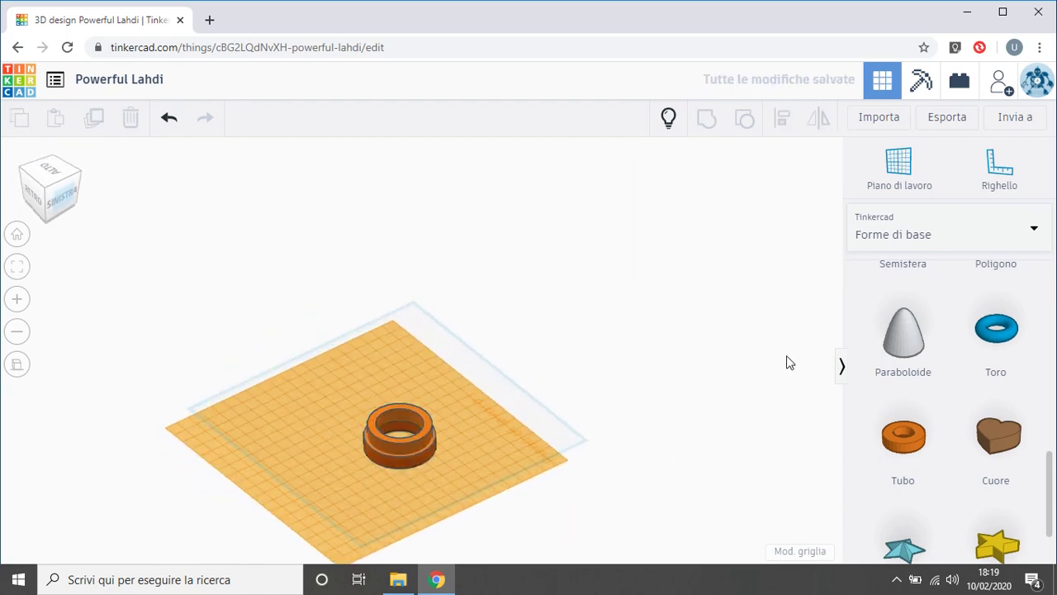
Set the workplane on the second tube's upper face and add a third tube there with a 40 by 40 mm footprint
left_click(892, 173)
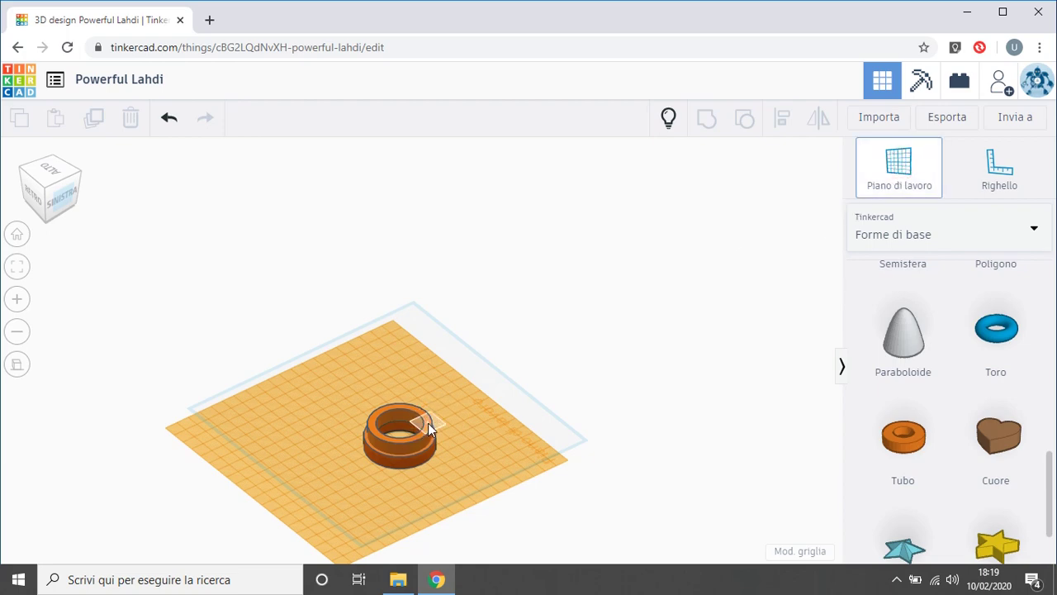
left_click(428, 423)
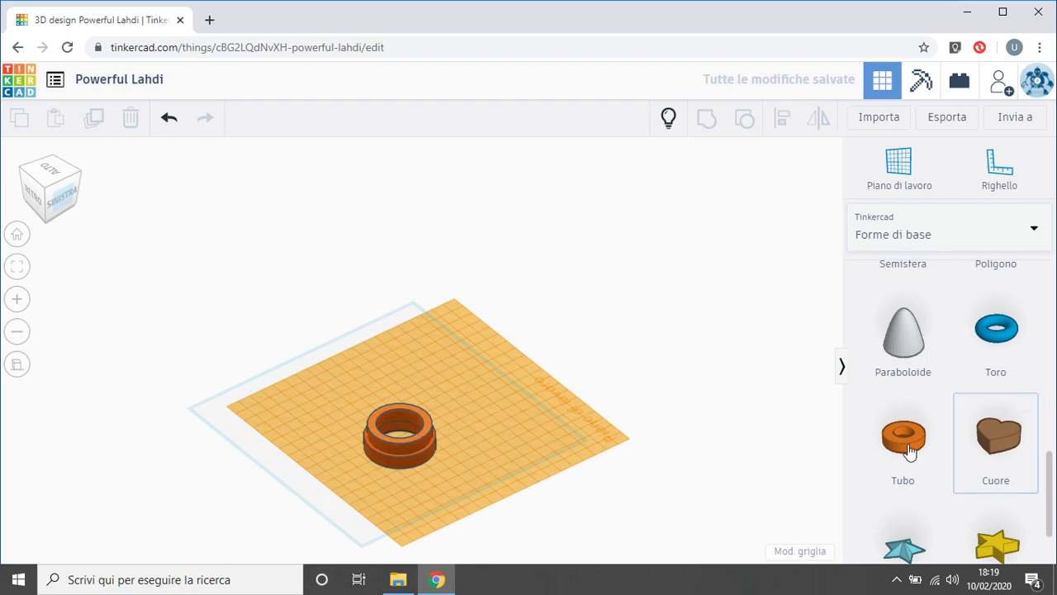
left_click(423, 431)
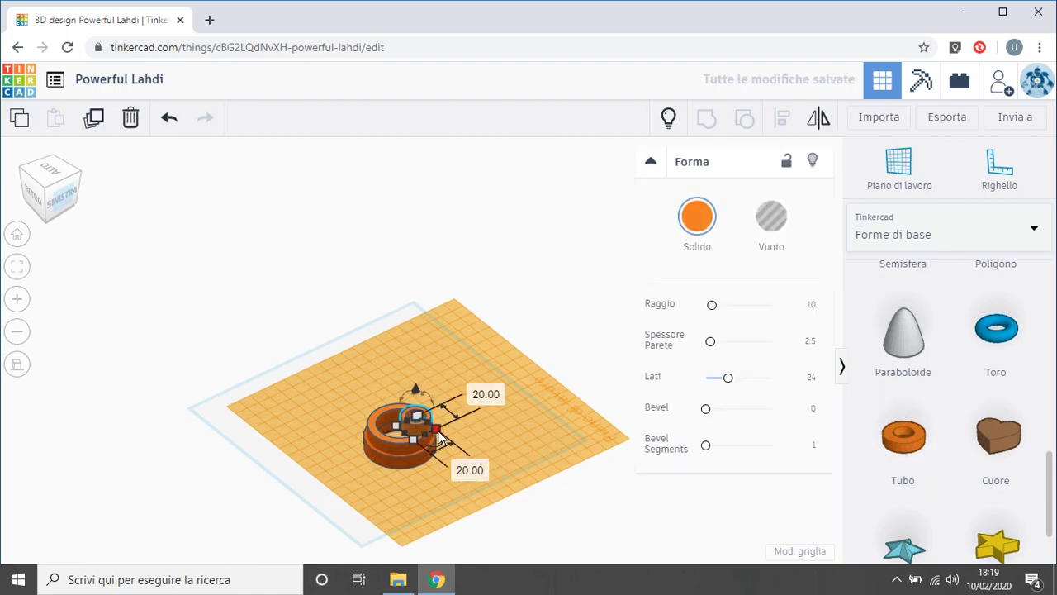
left_click(495, 395)
type("40")
key("Tab")
type("40")
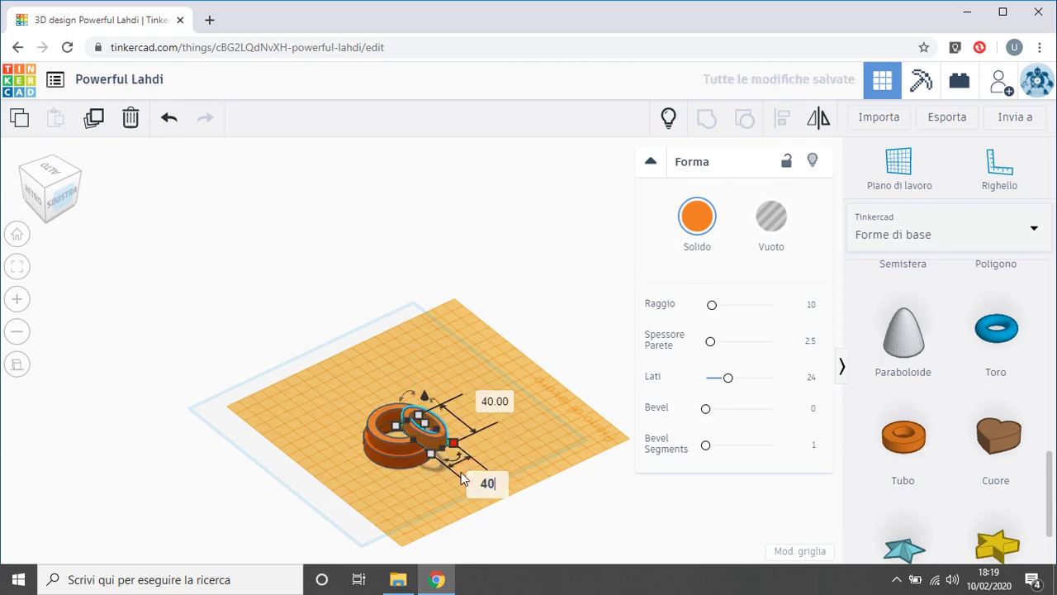
key("Return")
Select all three tubes and centre them on each other in both horizontal directions
left_click_drag(232, 347, 578, 521)
left_click(780, 118)
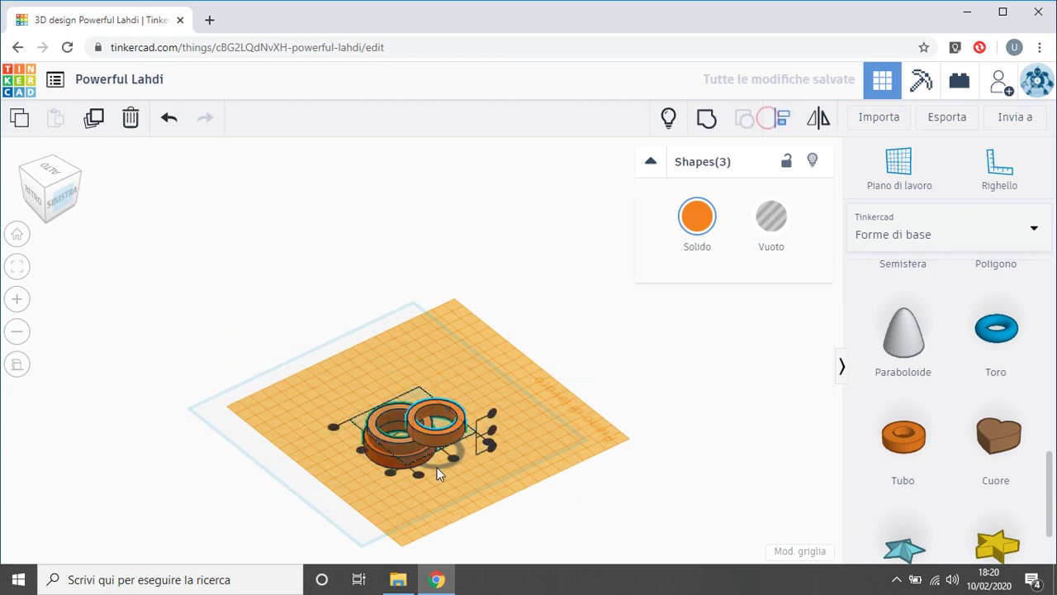
left_click(454, 458)
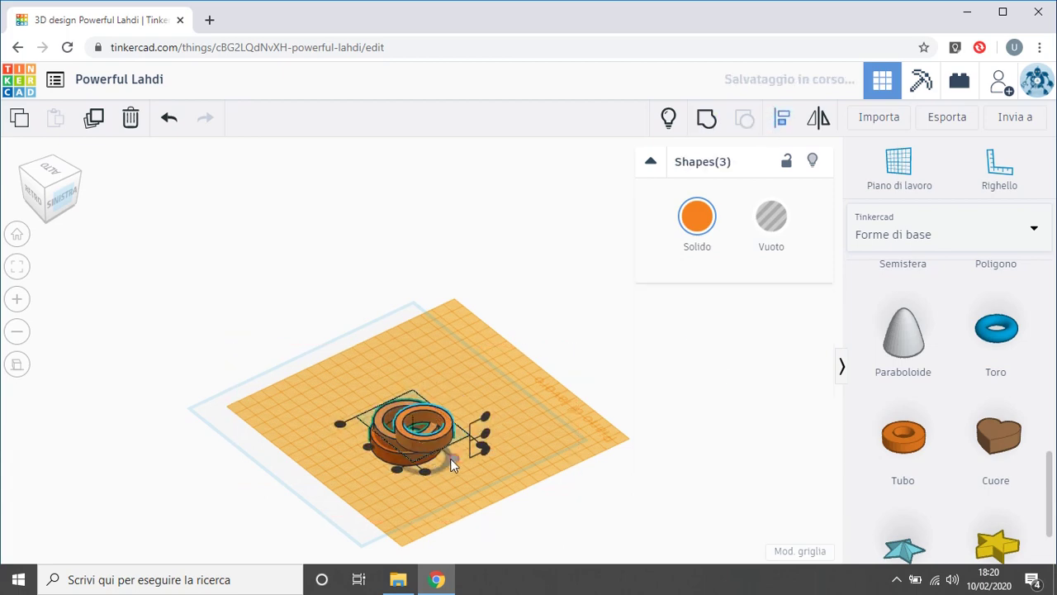
left_click(367, 447)
left_click(234, 440)
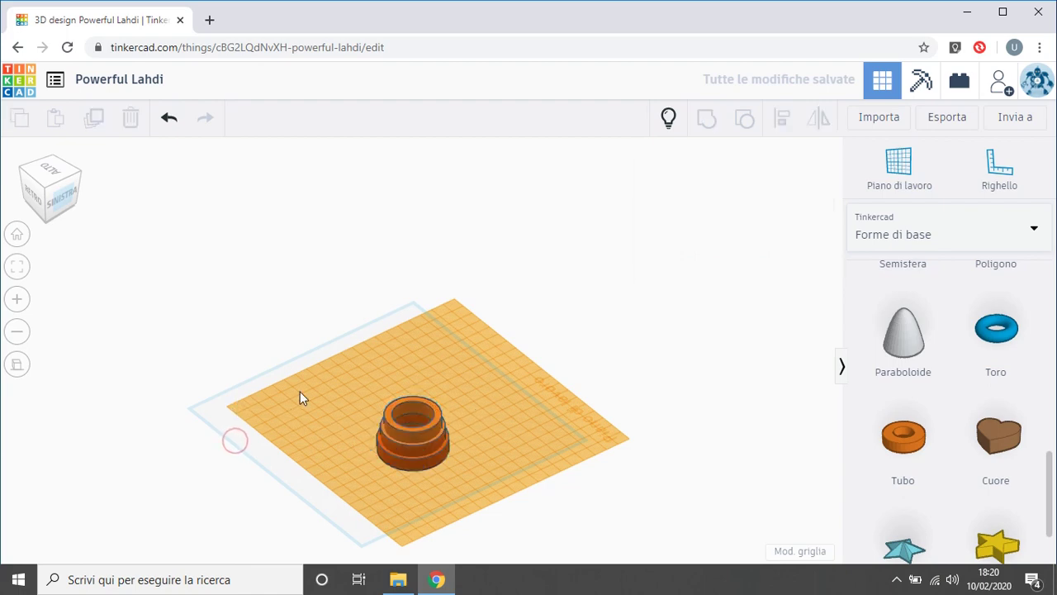
Group the three stacked concentric tubes into one stepped ring shape
left_click_drag(149, 311, 587, 505)
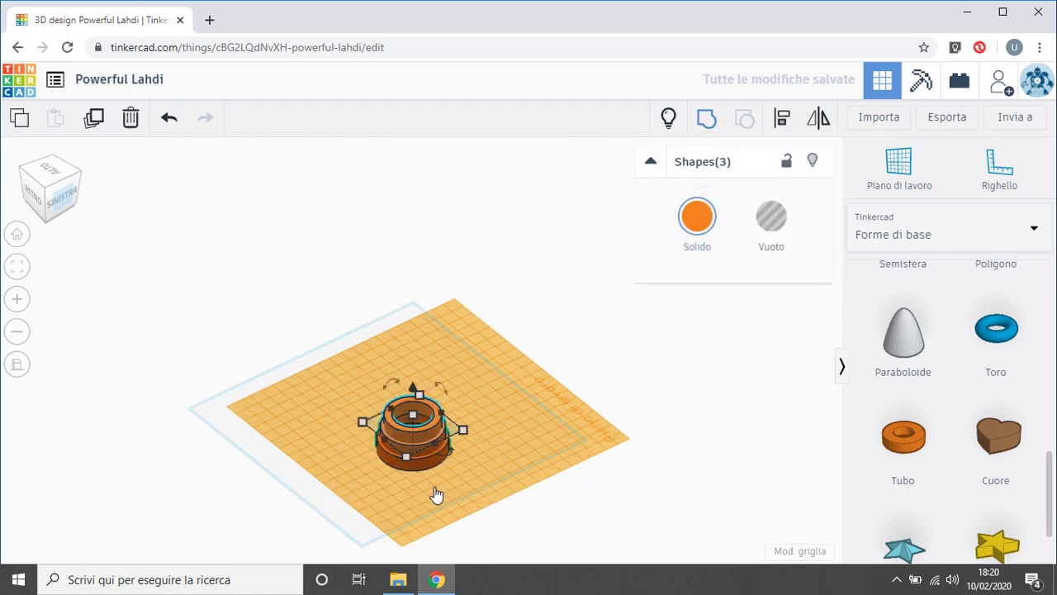
key("ctrl+g")
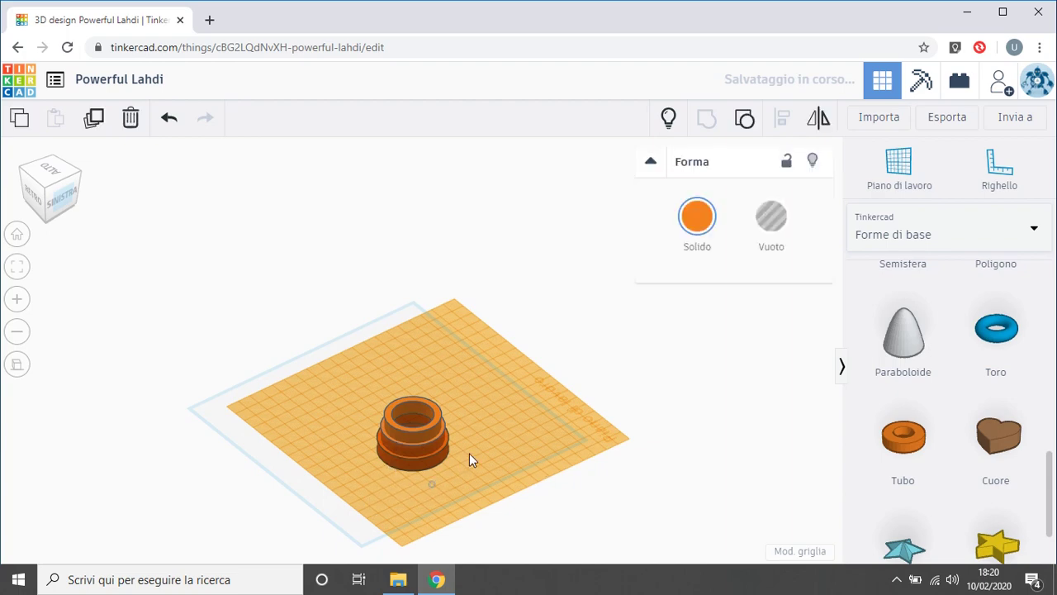
right_click_drag(469, 452, 522, 386)
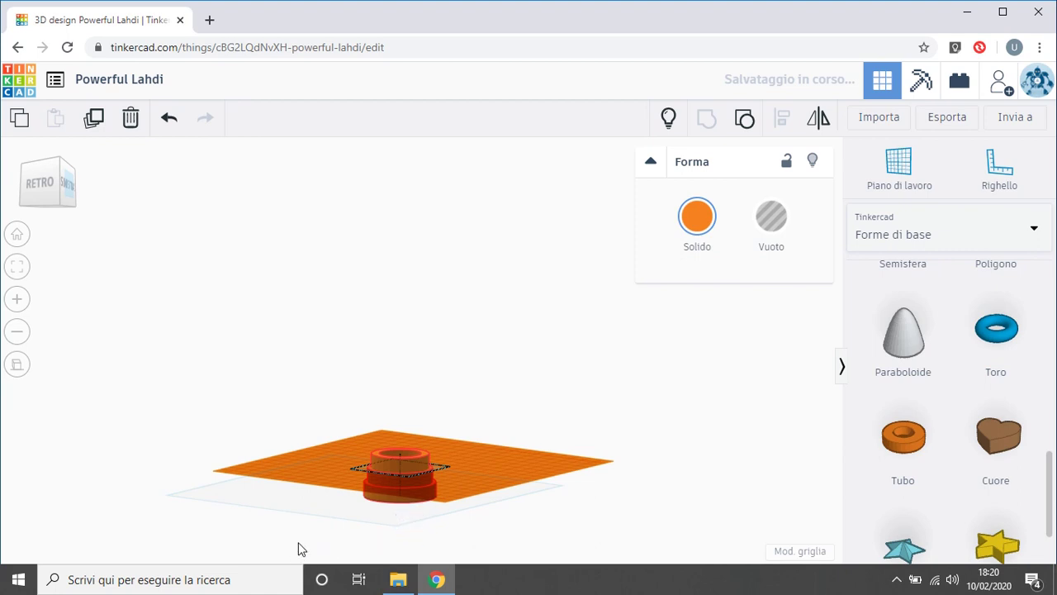
right_click_drag(299, 549, 429, 460)
right_click_drag(429, 420, 395, 493)
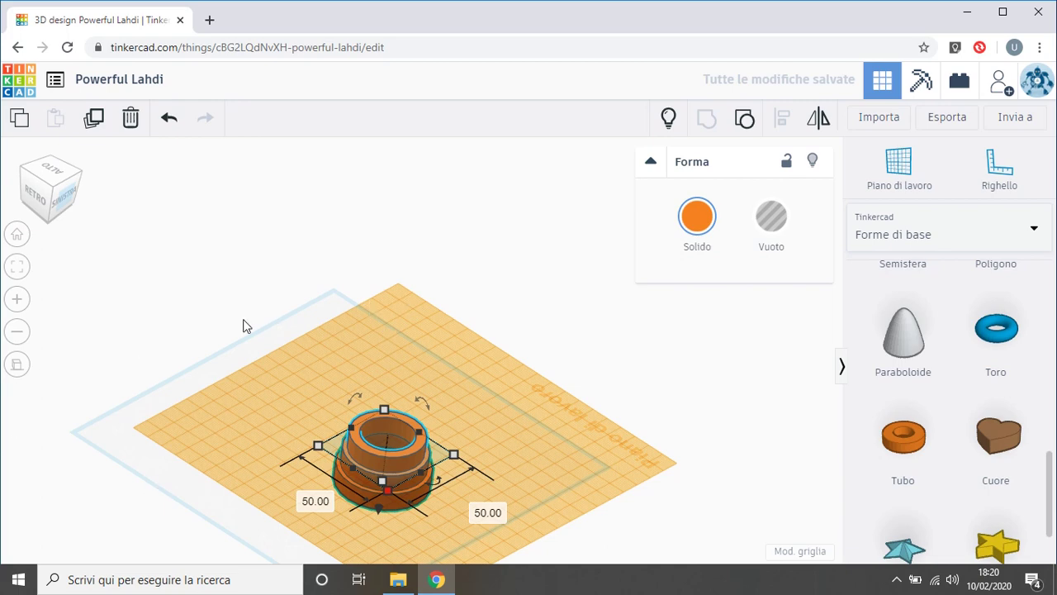
middle_click_drag(376, 343, 365, 248)
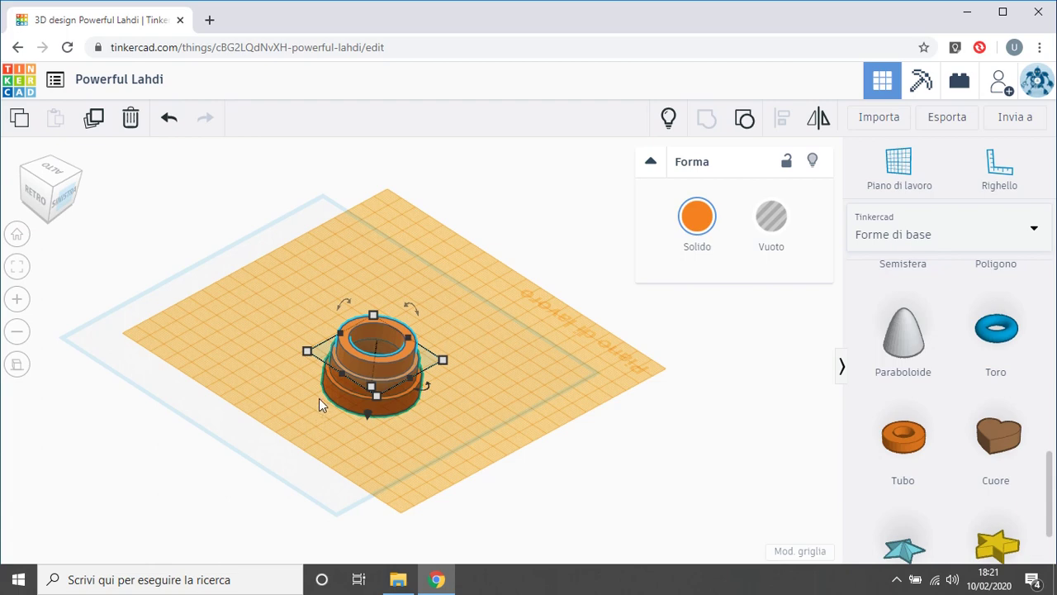
left_click(140, 397)
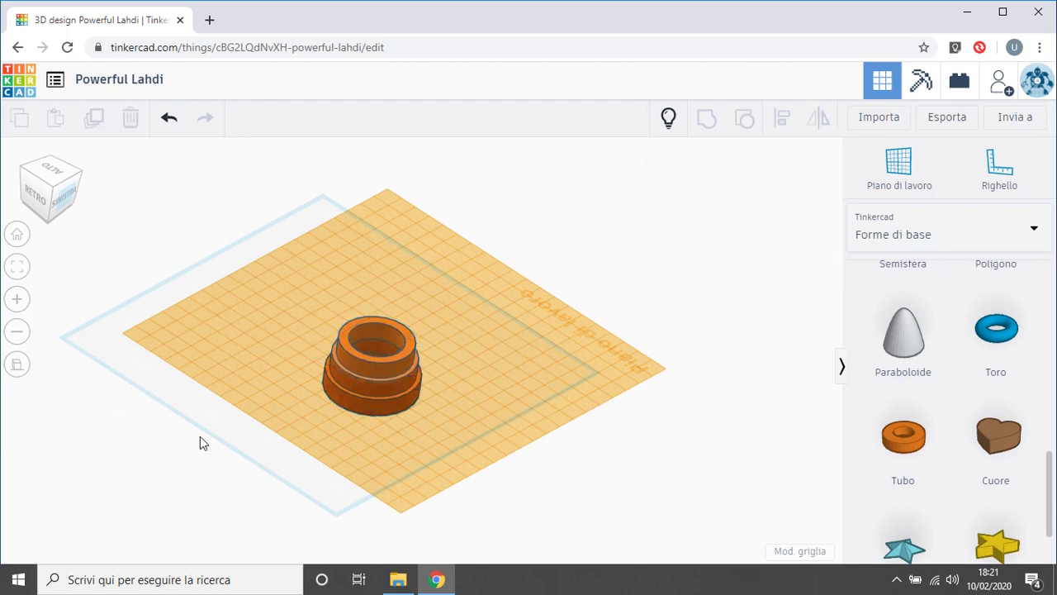